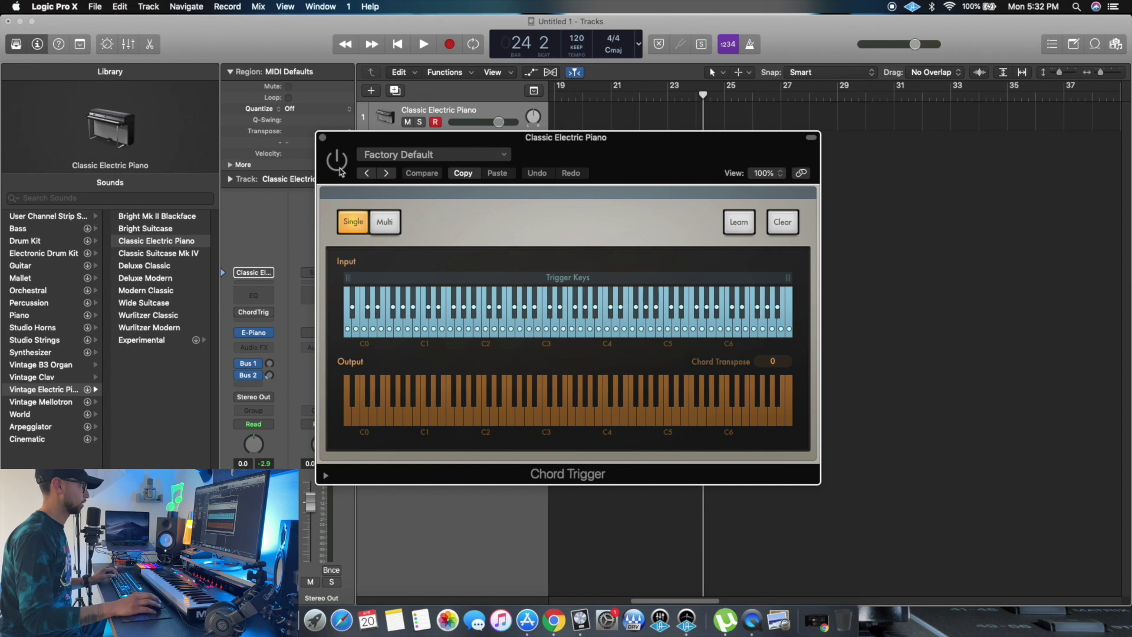
Switch Chord Trigger to Multi mode and clear the existing chord assignments on the A2 and B2 trigger keys
{"action": "left_click", "coordinate": [384, 222]}
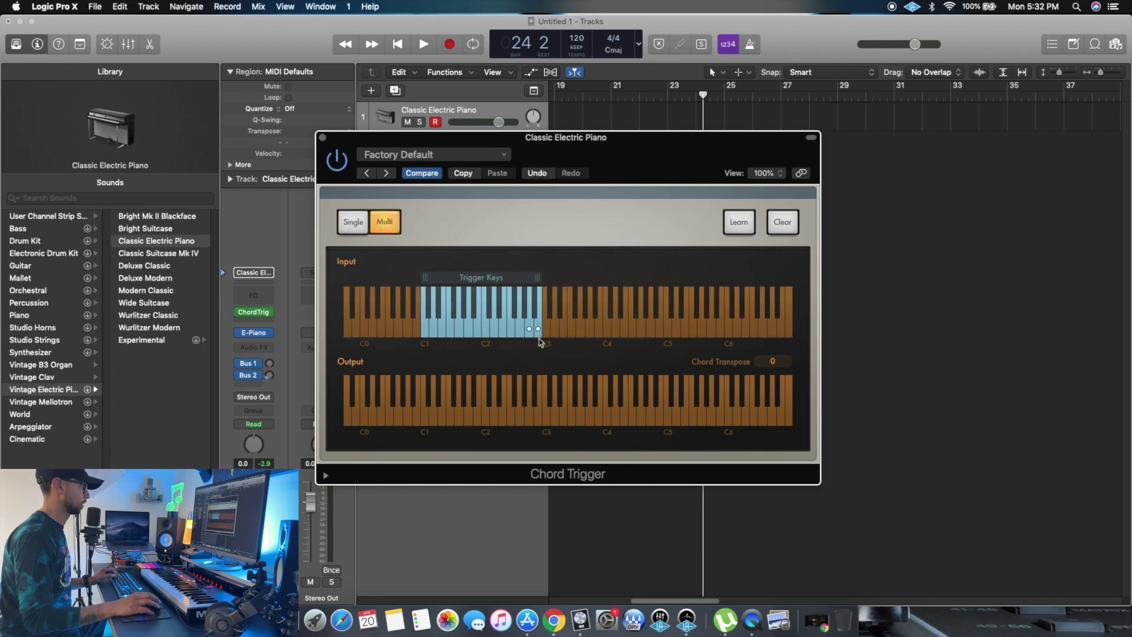
{"action": "left_click", "coordinate": [529, 318]}
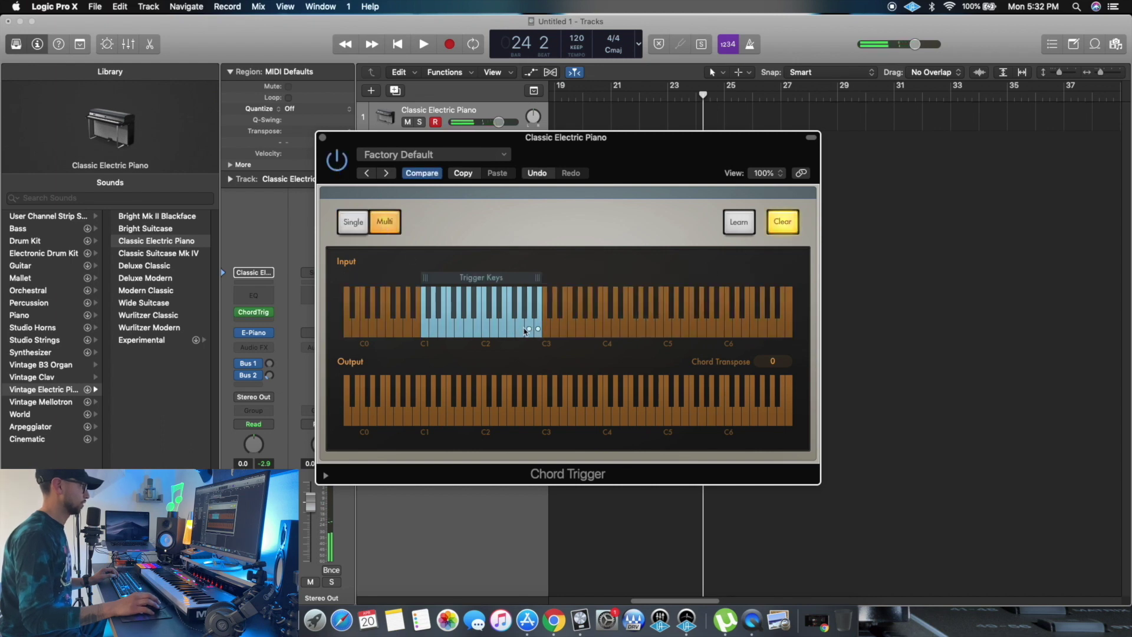
{"action": "left_click", "coordinate": [770, 231]}
{"action": "left_click", "coordinate": [541, 331]}
Extend the upper end of the trigger key range to about G5
{"action": "left_click_drag", "start_coordinate": [536, 280], "coordinate": [700, 270]}
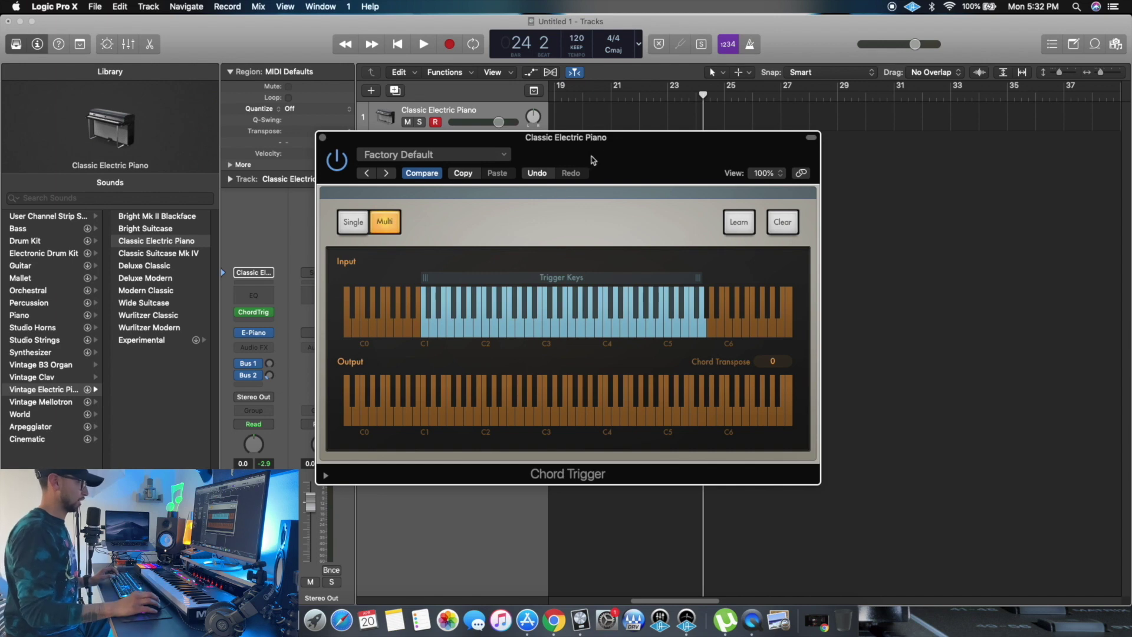
{"action": "left_click_drag", "start_coordinate": [603, 154], "coordinate": [603, 145]}
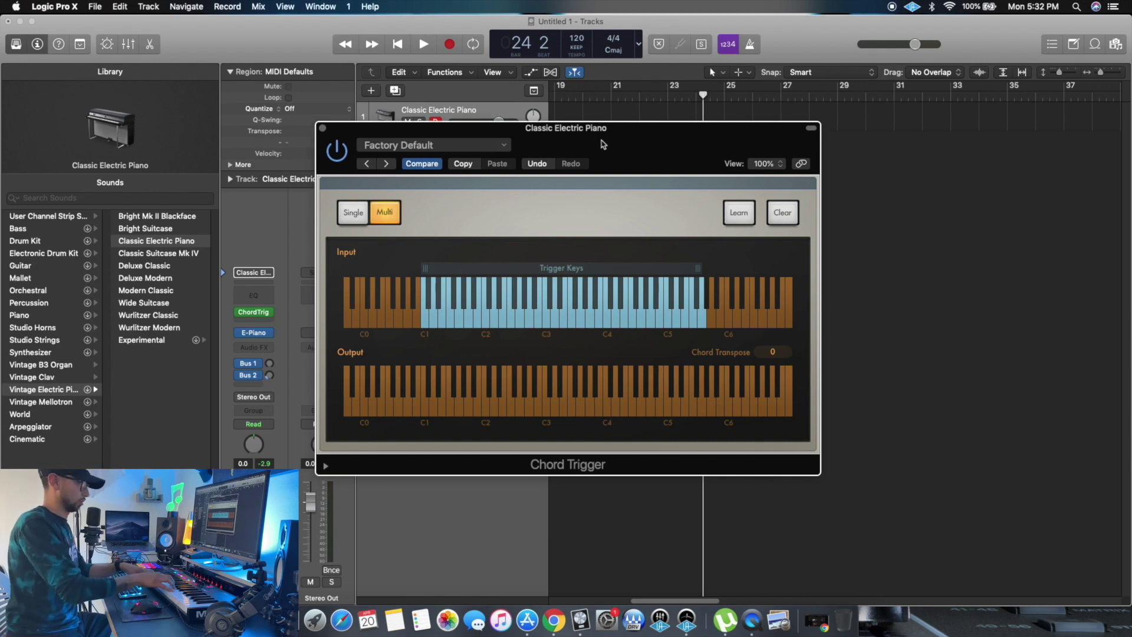
{"action": "left_click_drag", "start_coordinate": [603, 145], "coordinate": [602, 169]}
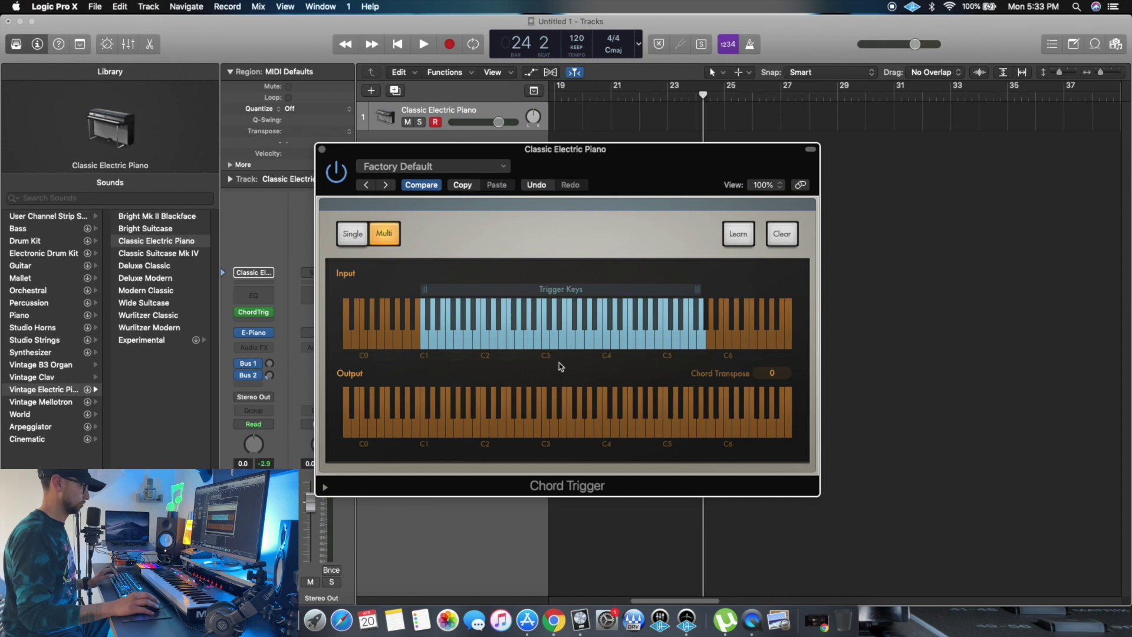
Learn a B minor chord, B2, D3 and F#3, on the B2 trigger key
{"action": "left_click", "coordinate": [738, 234]}
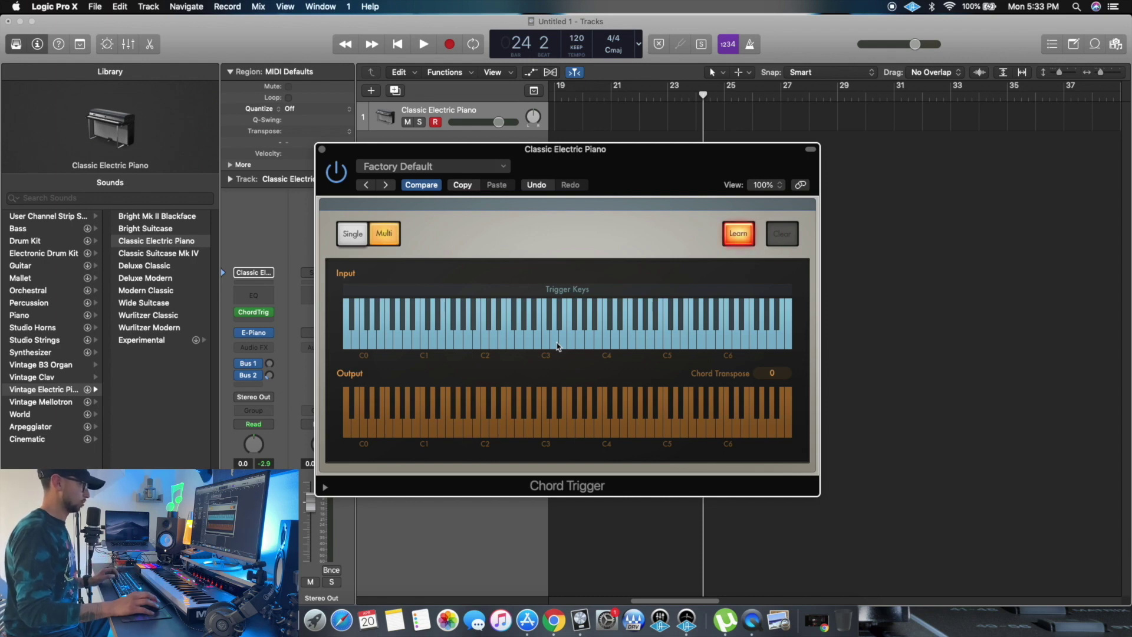
{"action": "left_click", "coordinate": [538, 343]}
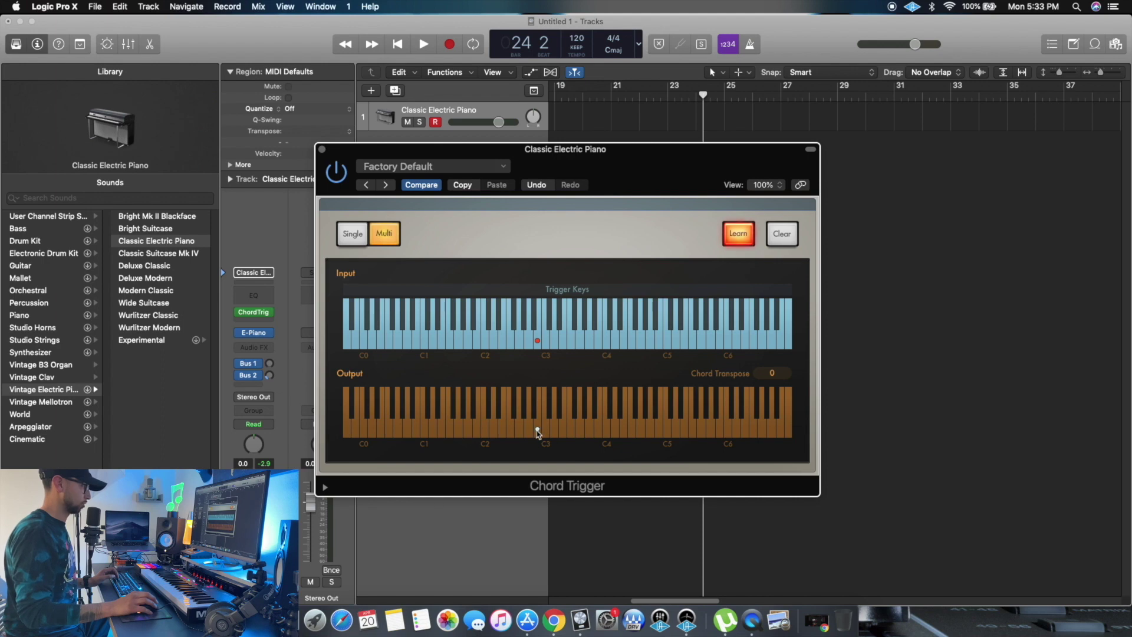
{"action": "left_click", "coordinate": [555, 429]}
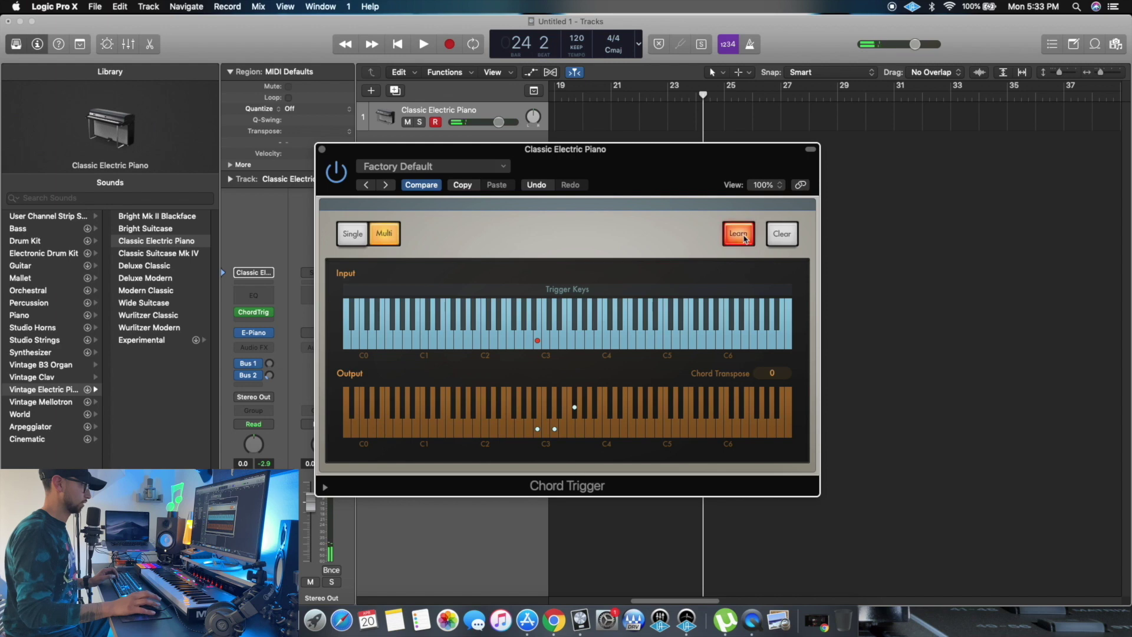
{"action": "left_click", "coordinate": [745, 237]}
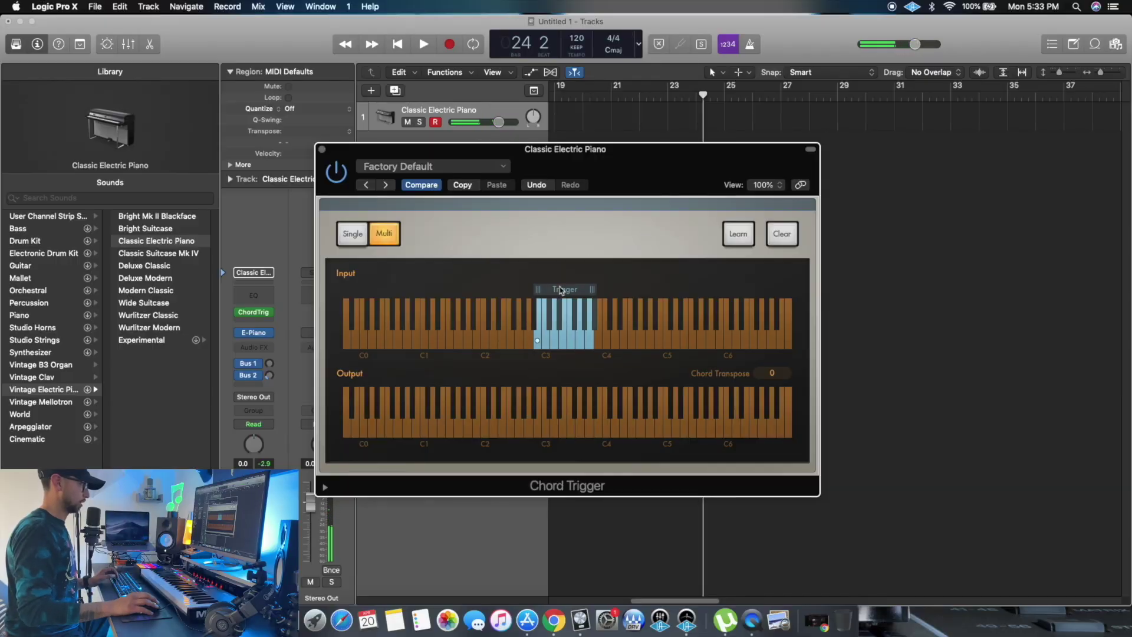
Extend the trigger range down to about F2 and try to learn a chord on the A2 trigger key
{"action": "left_click_drag", "start_coordinate": [535, 295], "coordinate": [515, 301]}
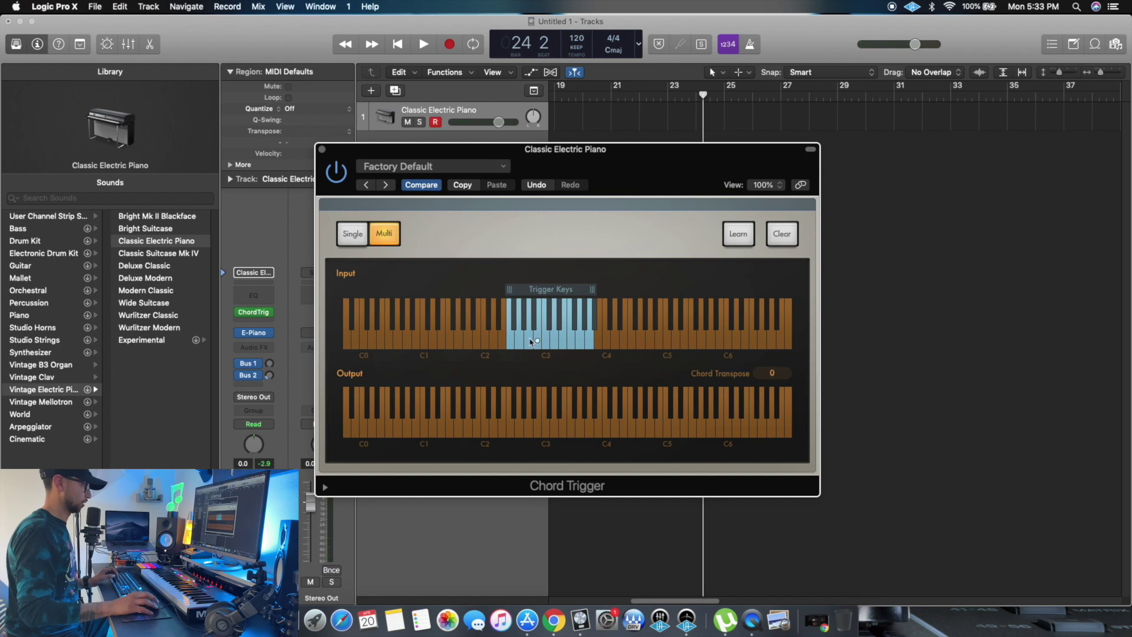
{"action": "left_click", "coordinate": [534, 345]}
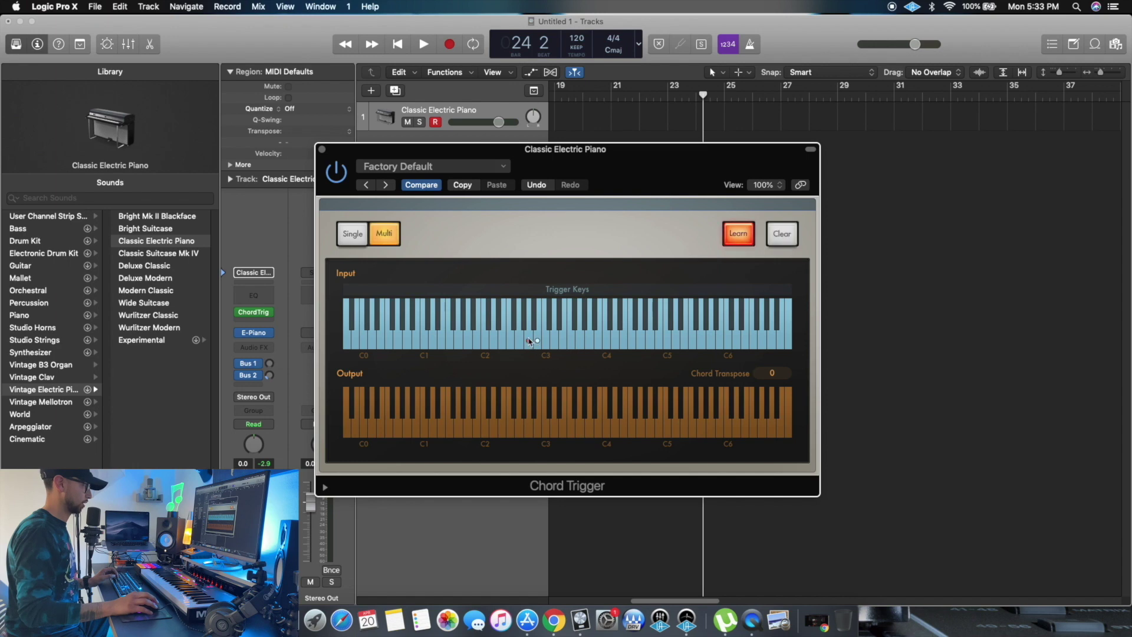
{"action": "left_click", "coordinate": [529, 429]}
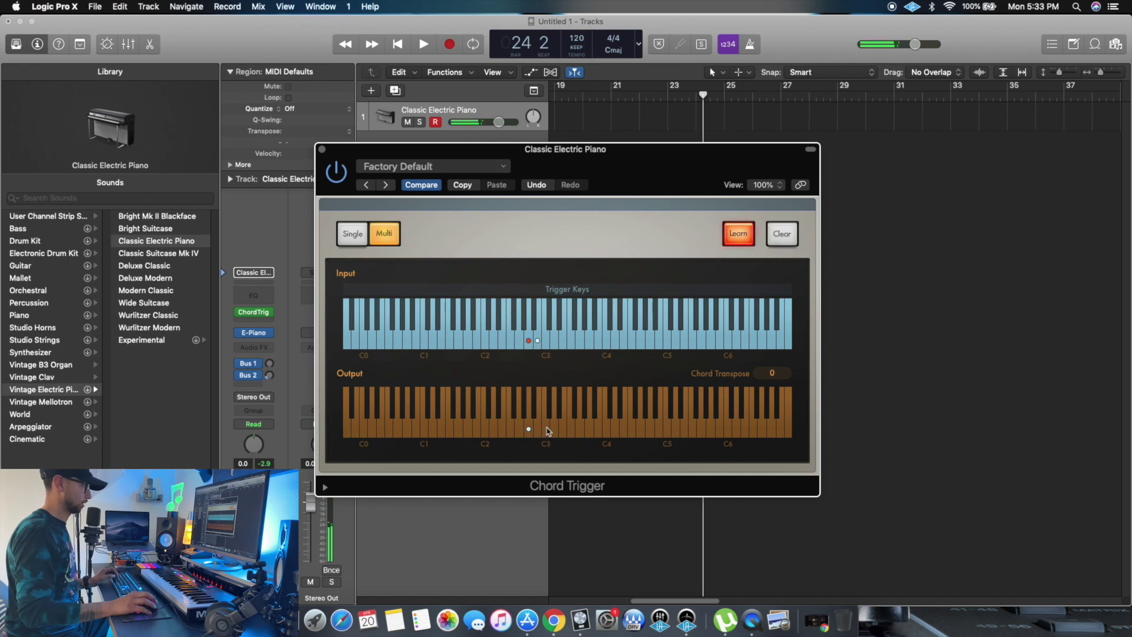
{"action": "left_click", "coordinate": [731, 239]}
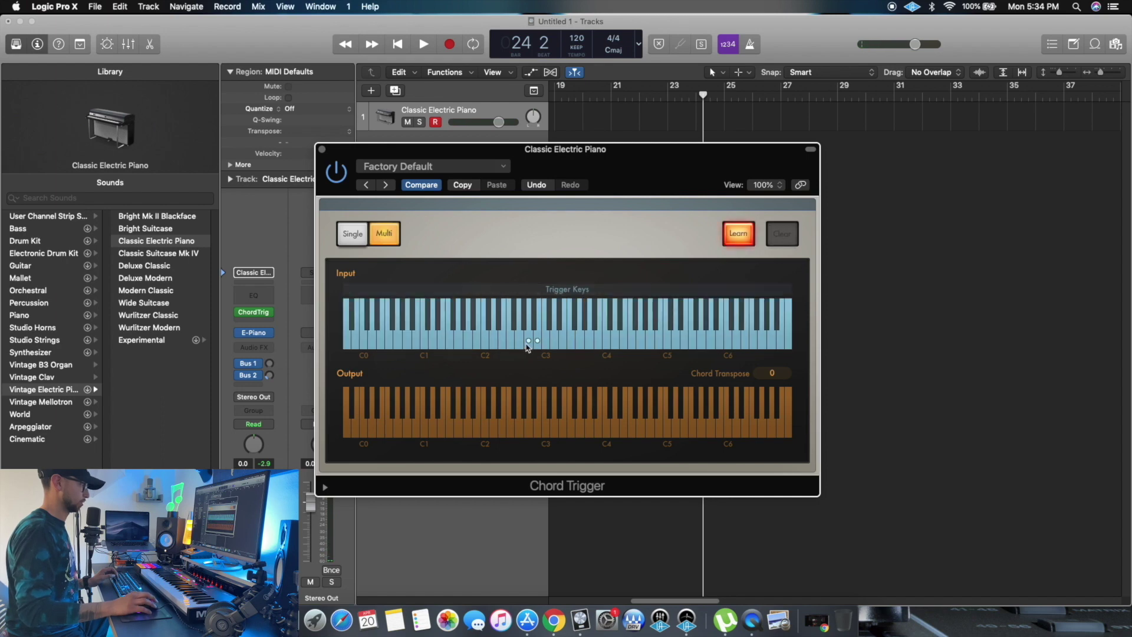
Learn an A major chord, A2, C#3 and E3, on the A2 trigger key
{"action": "left_click", "coordinate": [527, 347]}
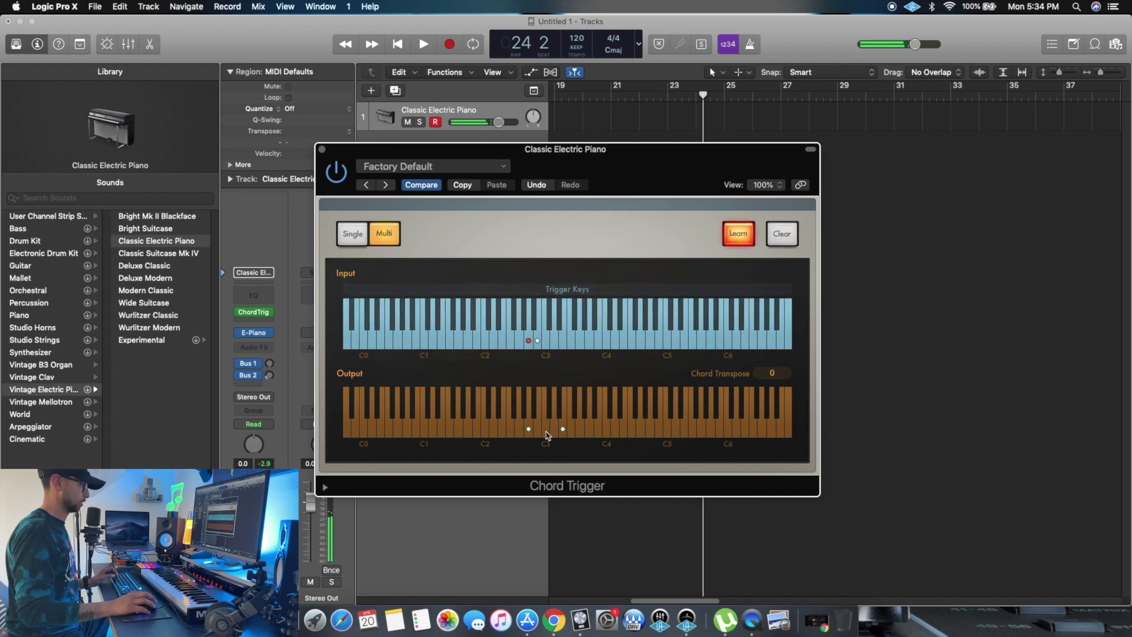
{"action": "left_click", "coordinate": [549, 408]}
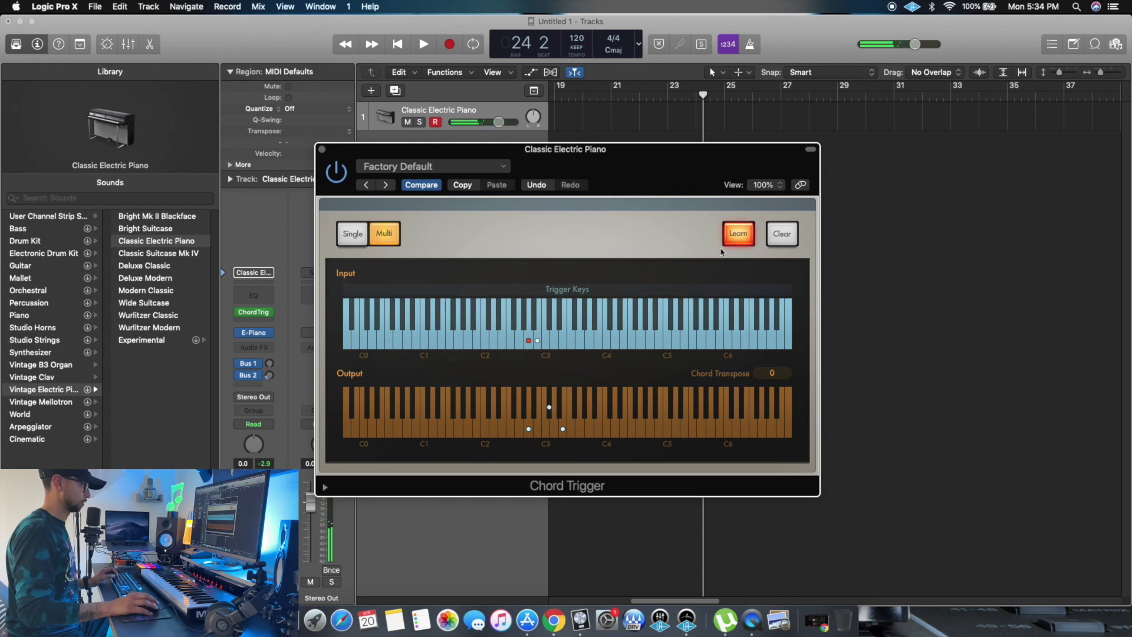
{"action": "left_click", "coordinate": [738, 233]}
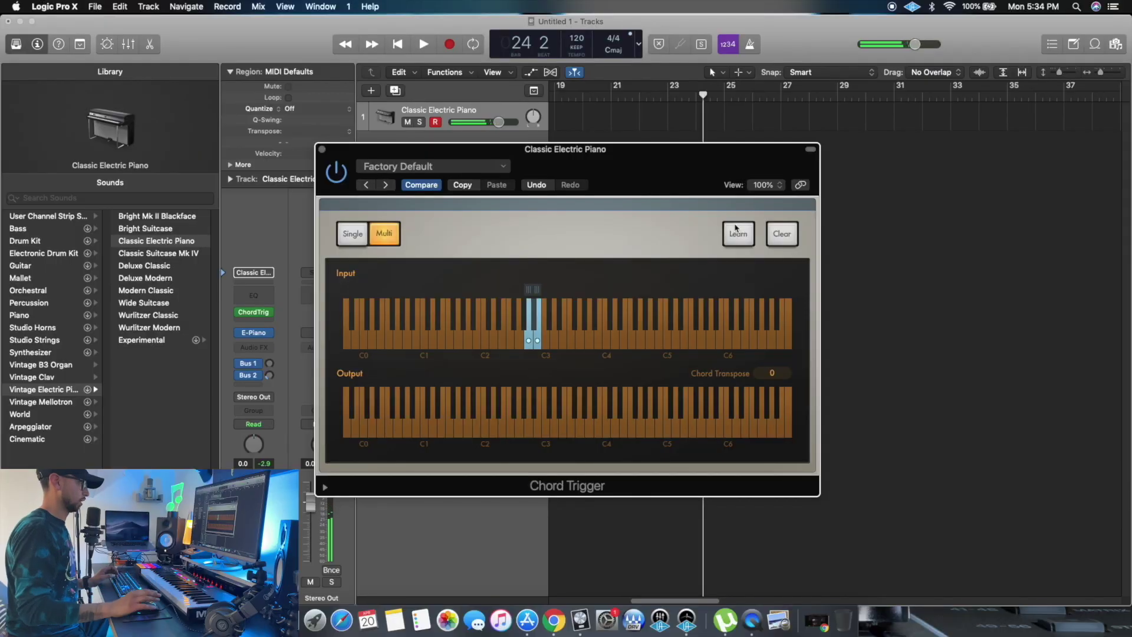
Learn a G major chord, G2, B2 and D3, on the G2 trigger key
{"action": "left_click", "coordinate": [737, 230]}
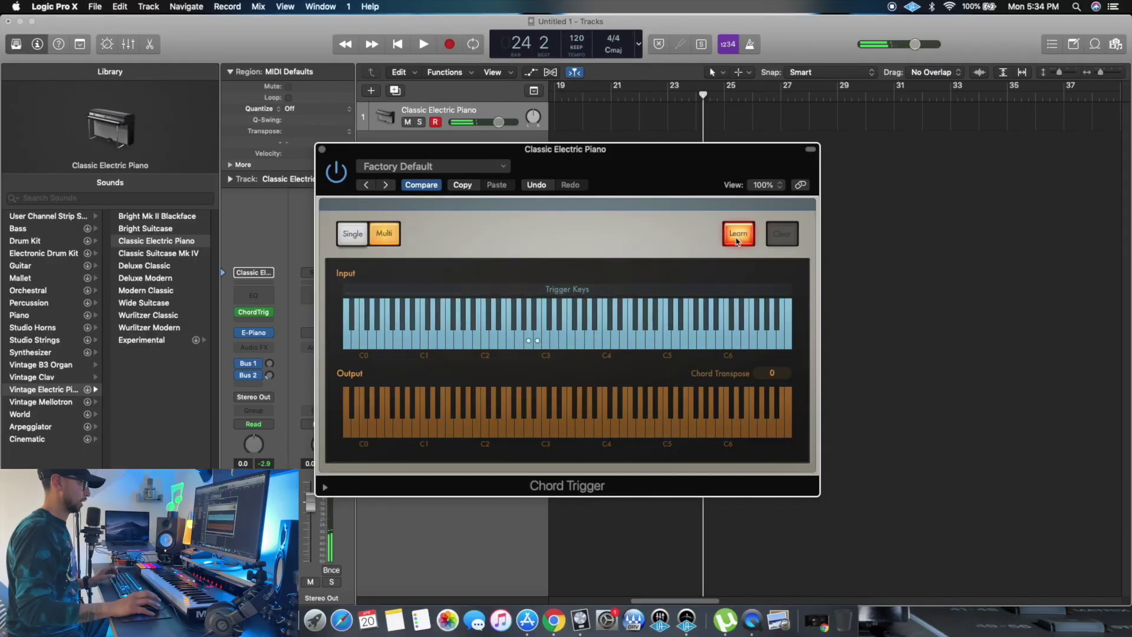
{"action": "left_click", "coordinate": [521, 340]}
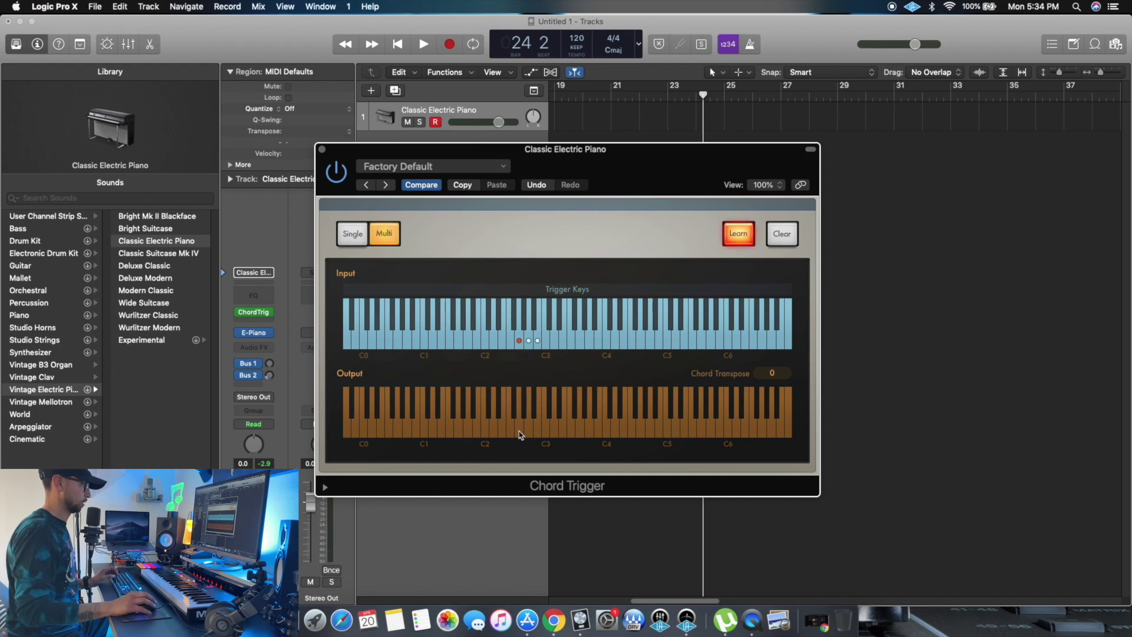
{"action": "left_click", "coordinate": [521, 435]}
{"action": "left_click", "coordinate": [538, 436]}
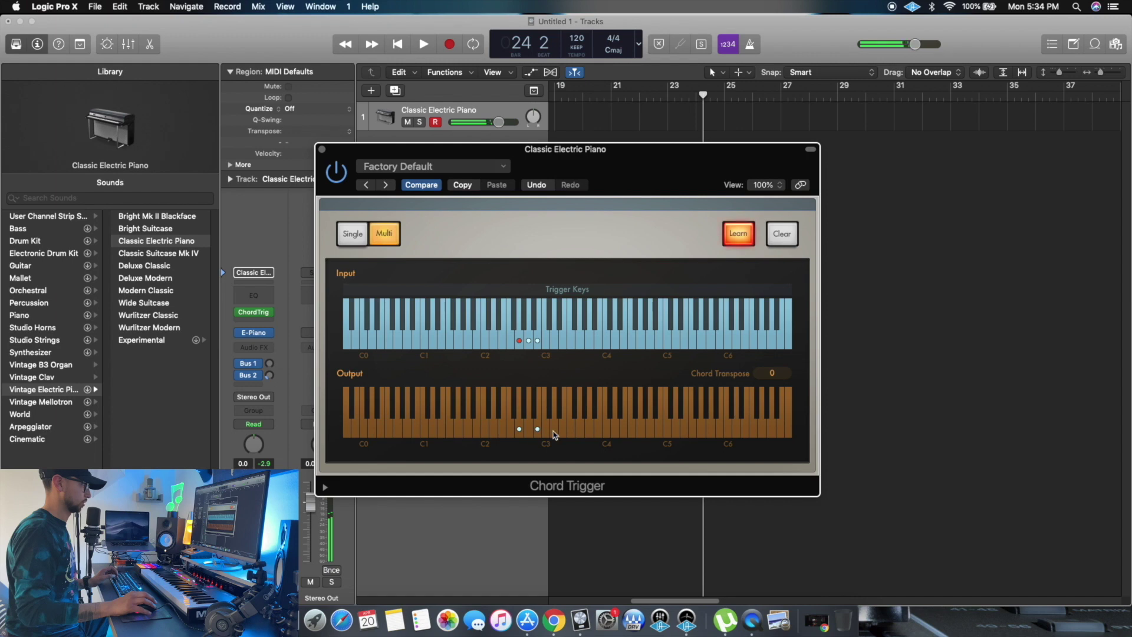
{"action": "left_click", "coordinate": [554, 435]}
{"action": "left_click", "coordinate": [733, 238]}
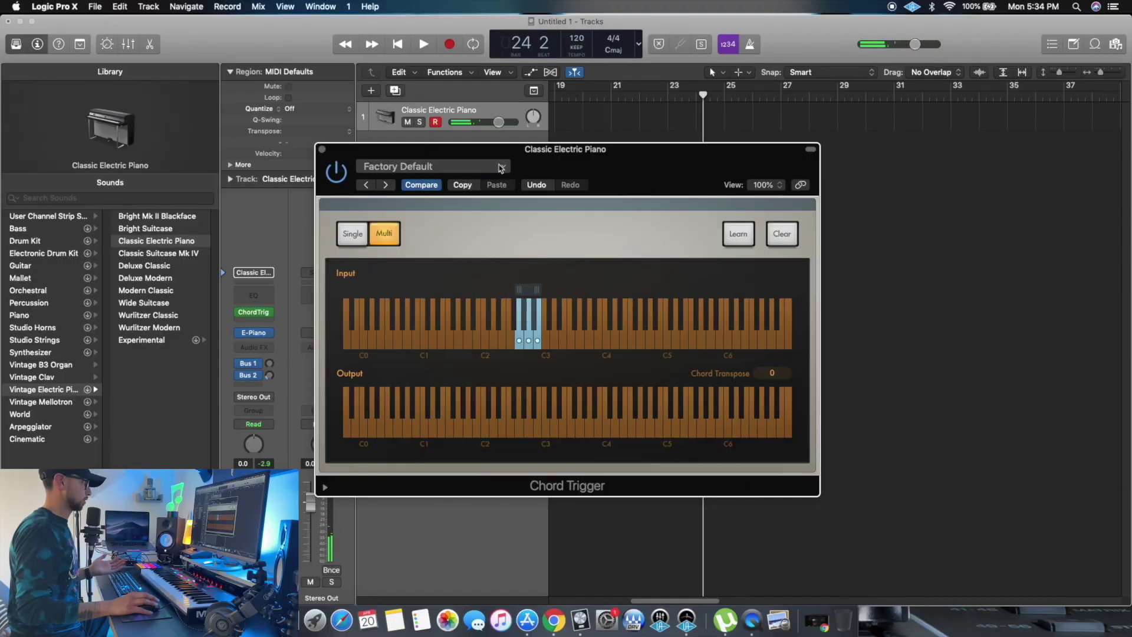
{"action": "left_click", "coordinate": [500, 168]}
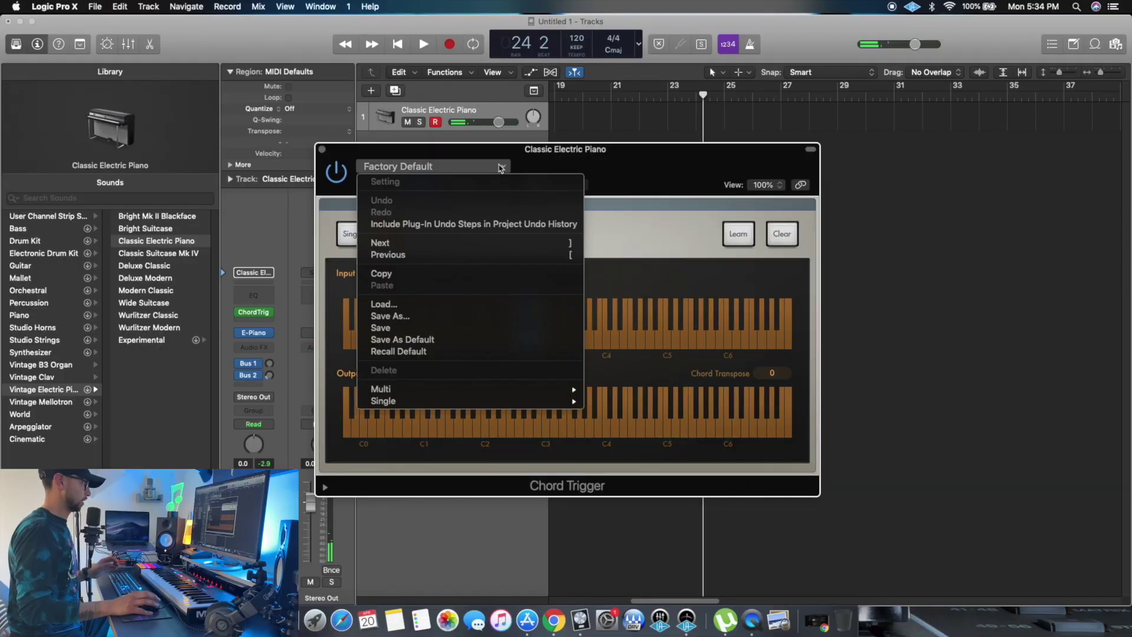
{"action": "left_click", "coordinate": [469, 317]}
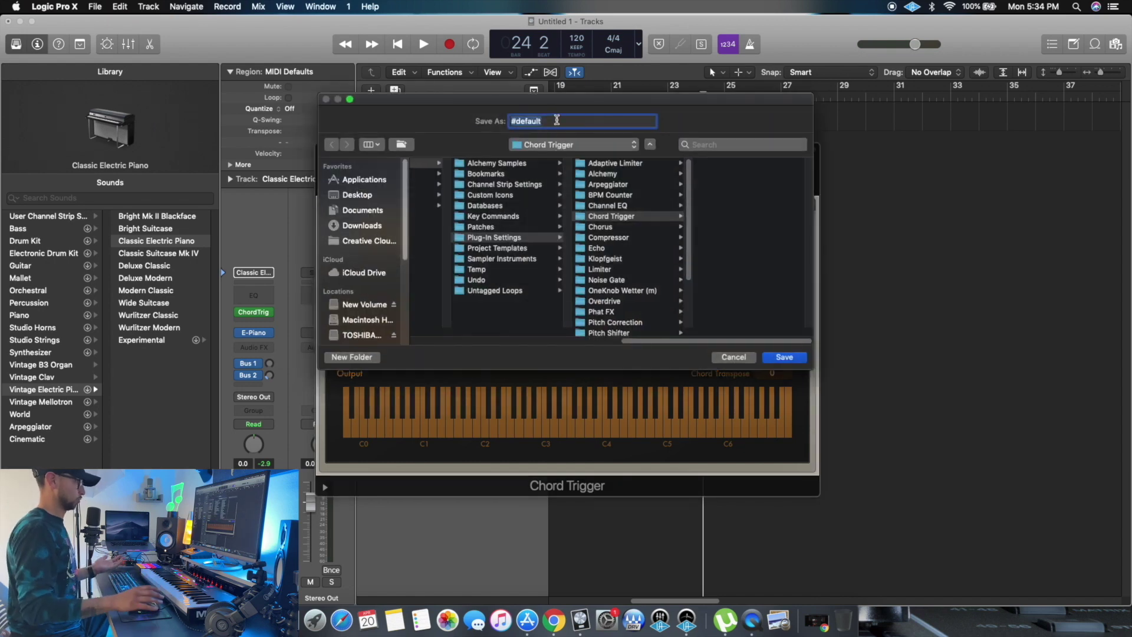
{"action": "left_click", "coordinate": [729, 359]}
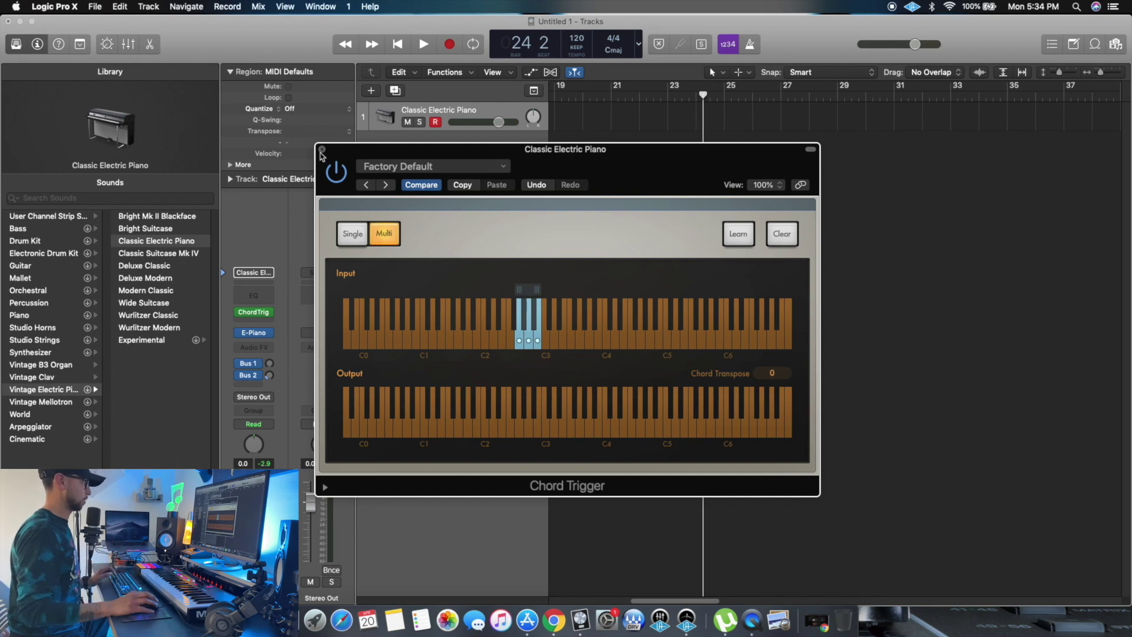
Close the Chord Trigger window, turn on the metronome and cycle the first four bars of the project
{"action": "left_click", "coordinate": [321, 150]}
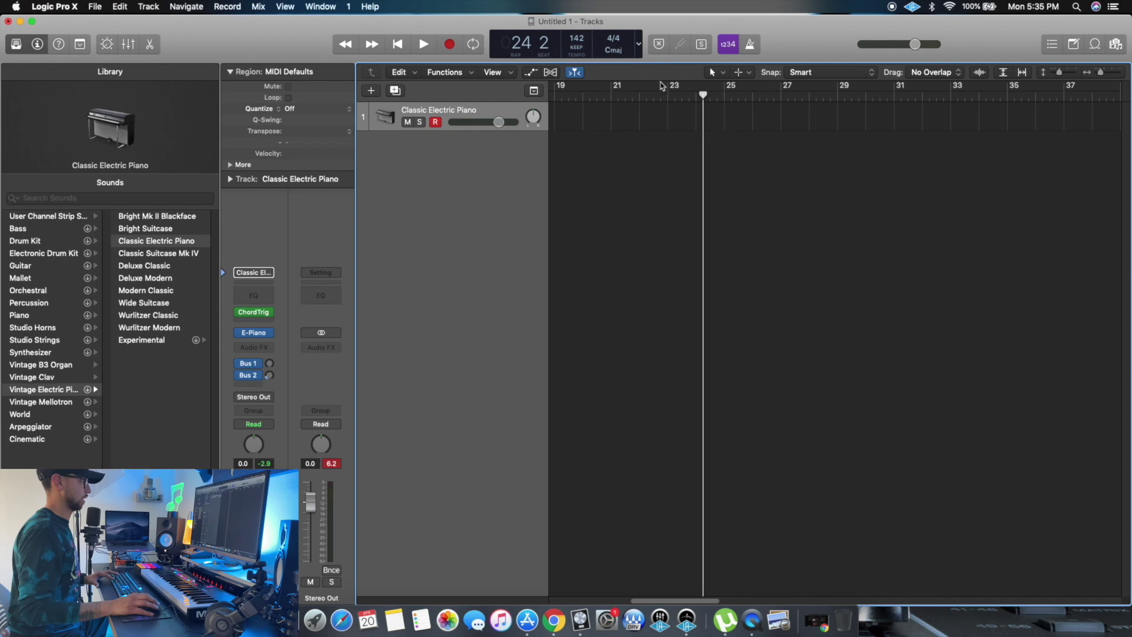
{"action": "left_click", "coordinate": [741, 52]}
{"action": "left_click_drag", "start_coordinate": [649, 604], "coordinate": [569, 605]}
{"action": "left_click", "coordinate": [636, 89]}
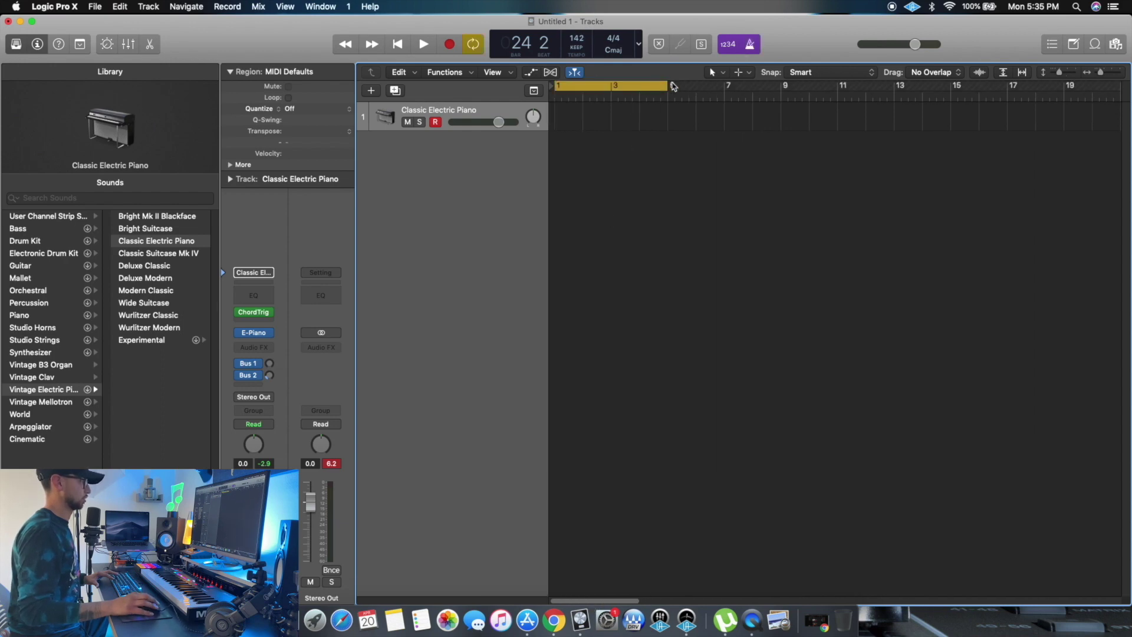
Record the triggered chords on the Classic Electric Piano track across the cycled bars and stop the transport
{"action": "left_click", "coordinate": [451, 46]}
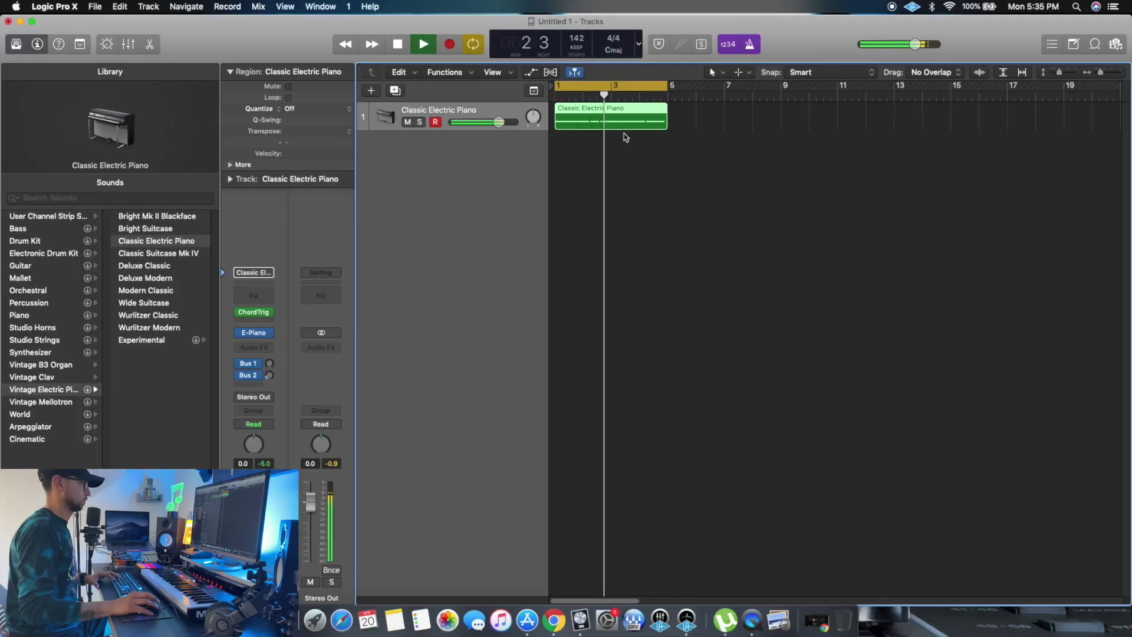
{"action": "key", "text": "space"}
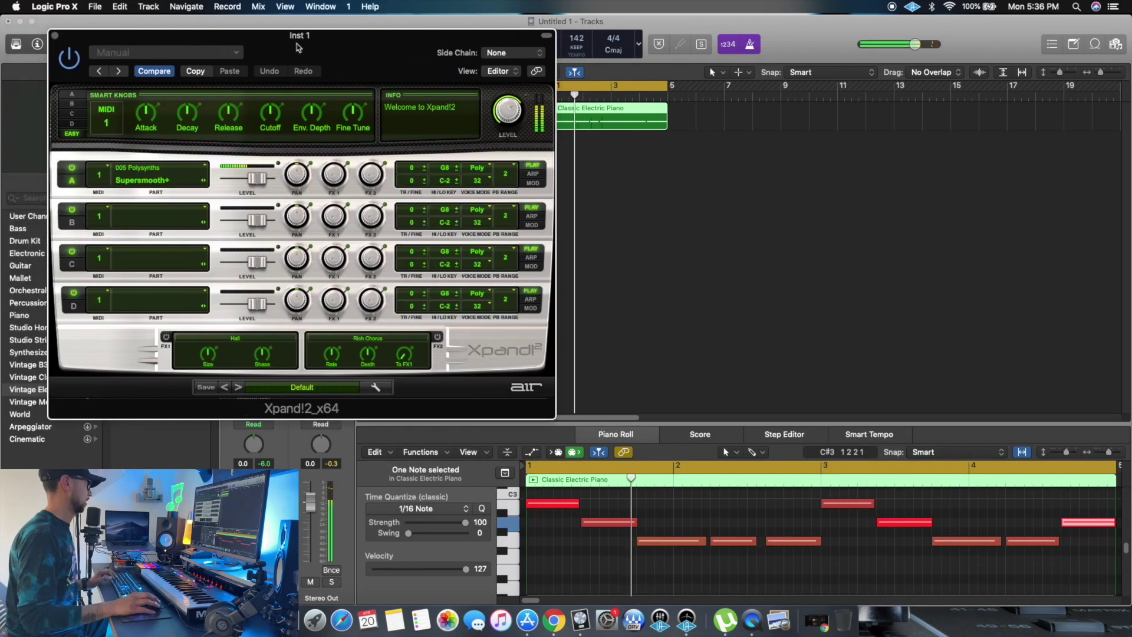
Shape the Supersmooth+ sound in Xpand!2 with Decay at +15 % and Attack at -13 %, and fine-tune Release
{"action": "mouse_move", "coordinate": [234, 122]}
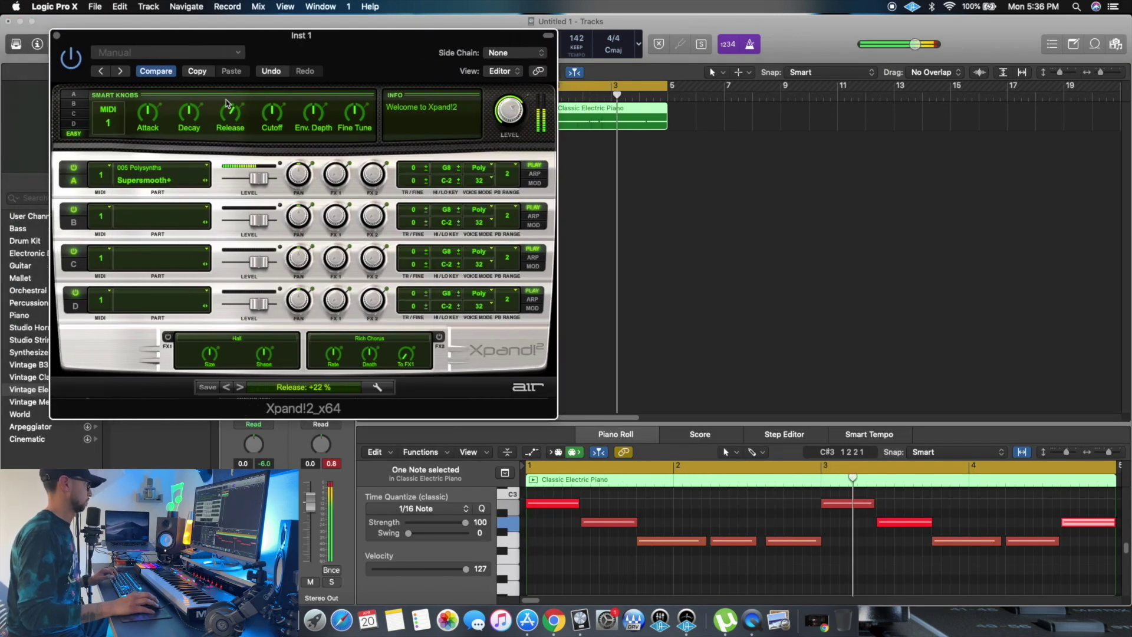
{"action": "left_click_drag", "start_coordinate": [191, 120], "coordinate": [191, 114]}
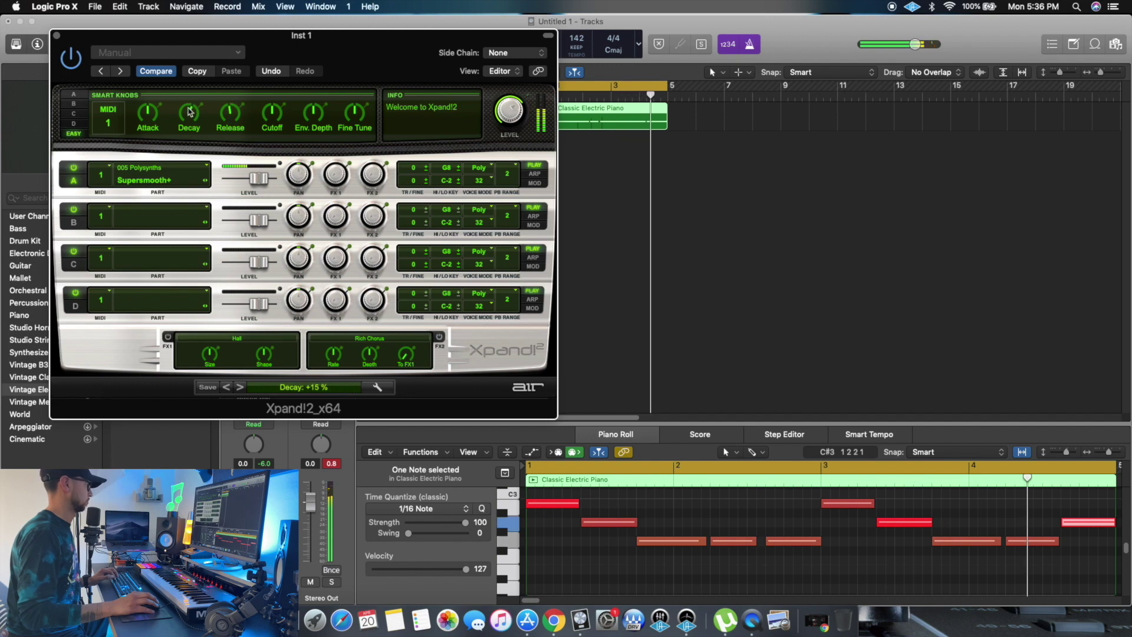
{"action": "mouse_move", "coordinate": [156, 127]}
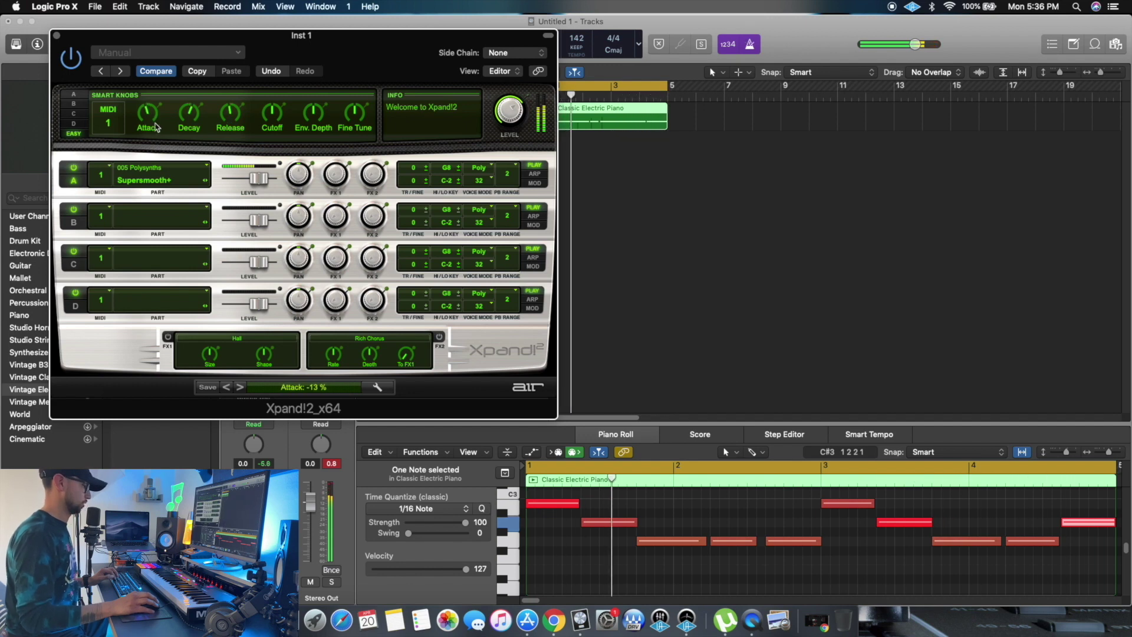
{"action": "mouse_move", "coordinate": [236, 123]}
{"action": "left_click_drag", "start_coordinate": [237, 122], "coordinate": [237, 124]}
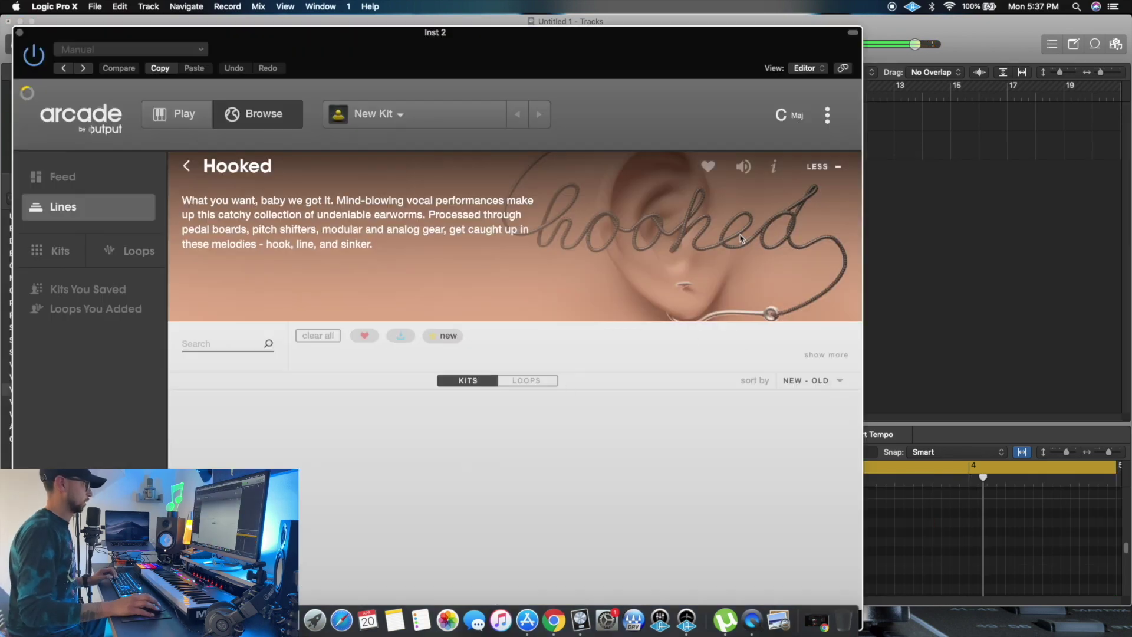
Load the Adrift kit from Arcade's Hooked line and set its session key to B minor
{"action": "left_click", "coordinate": [814, 422]}
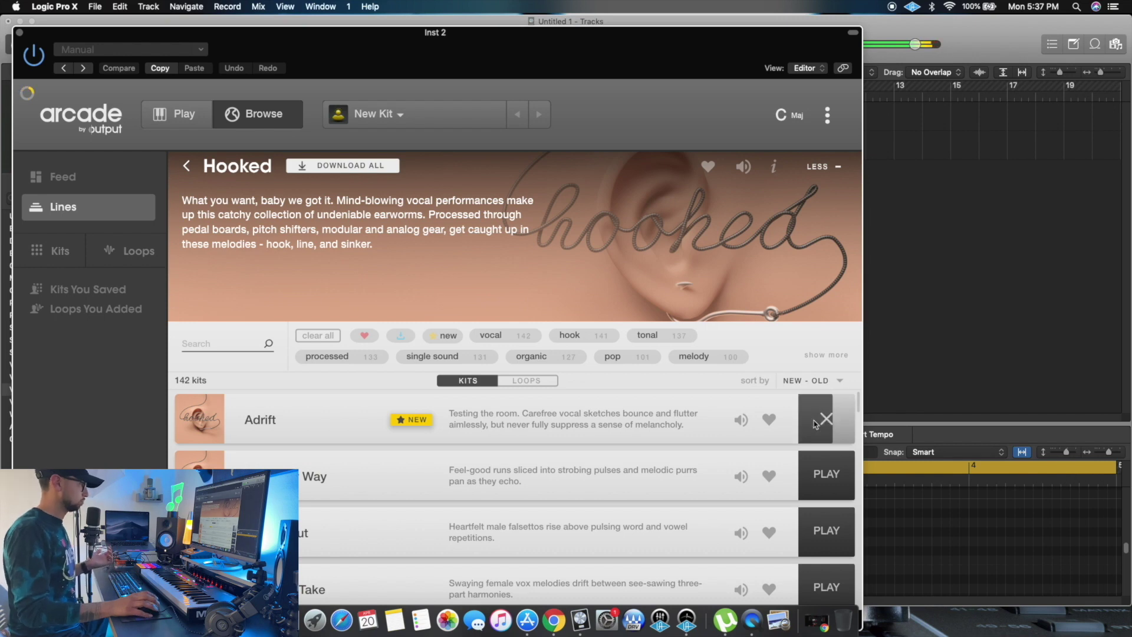
{"action": "left_click", "coordinate": [827, 418]}
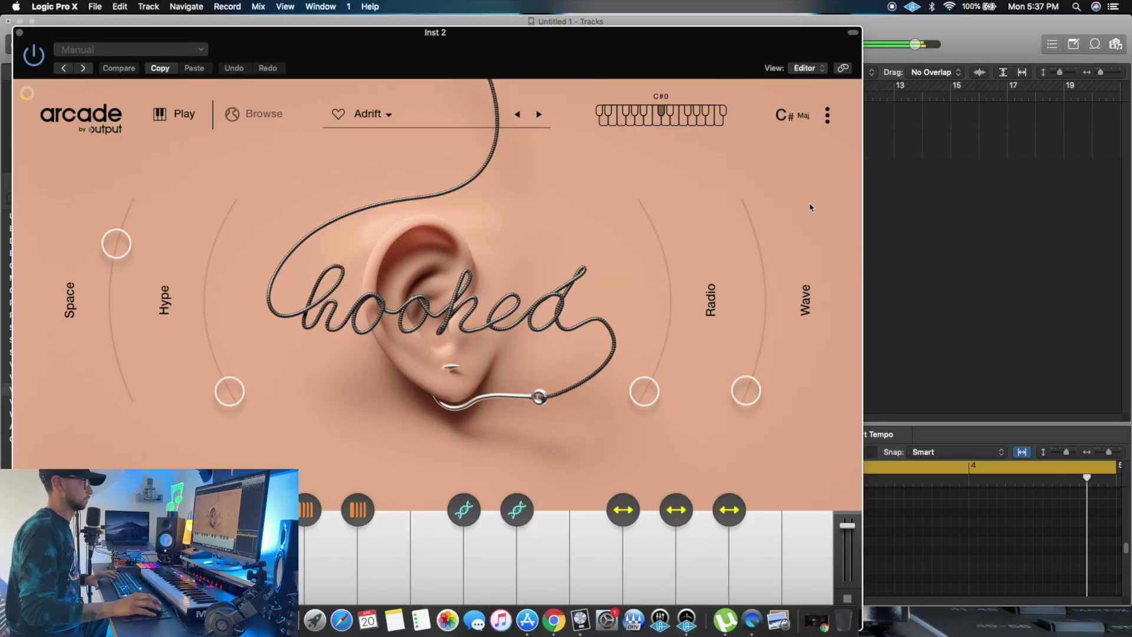
{"action": "left_click", "coordinate": [787, 116]}
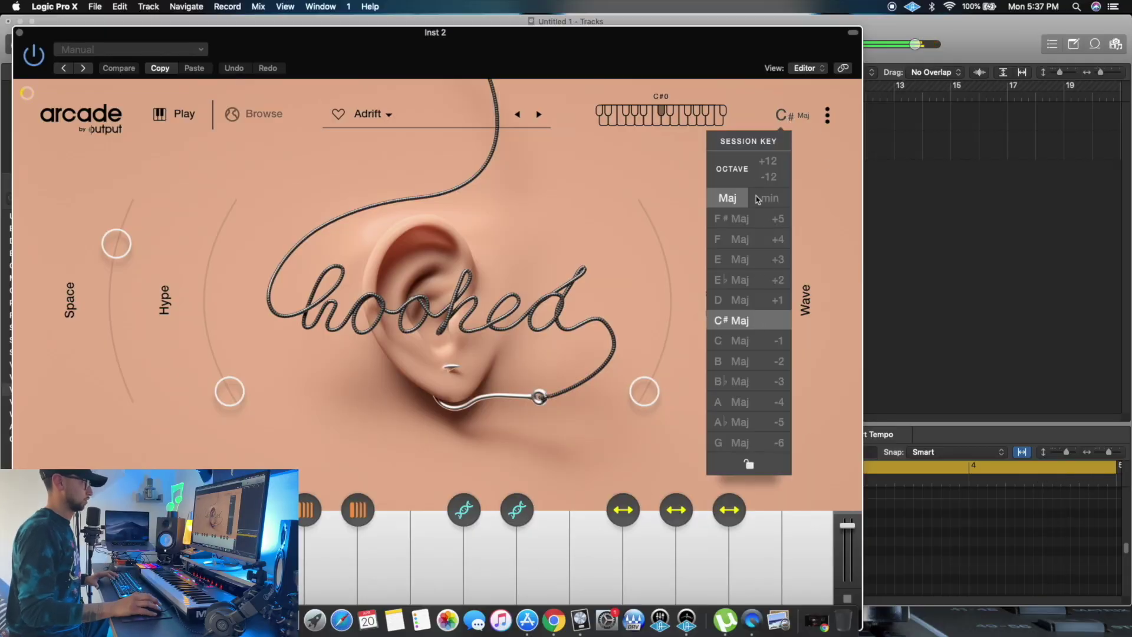
{"action": "left_click", "coordinate": [769, 199]}
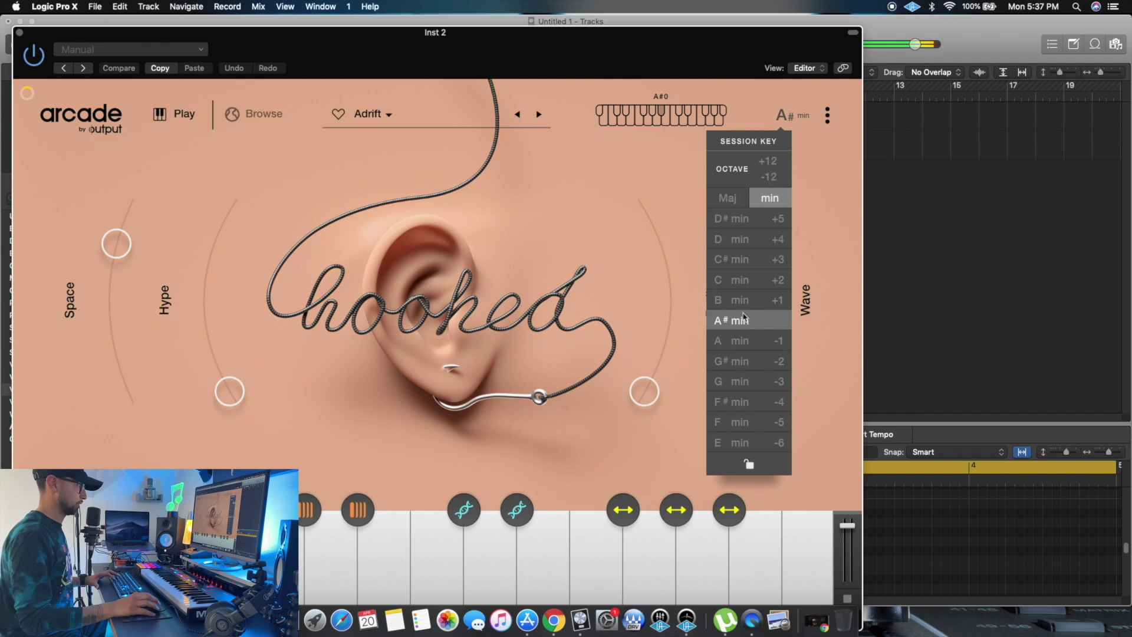
{"action": "left_click", "coordinate": [740, 300]}
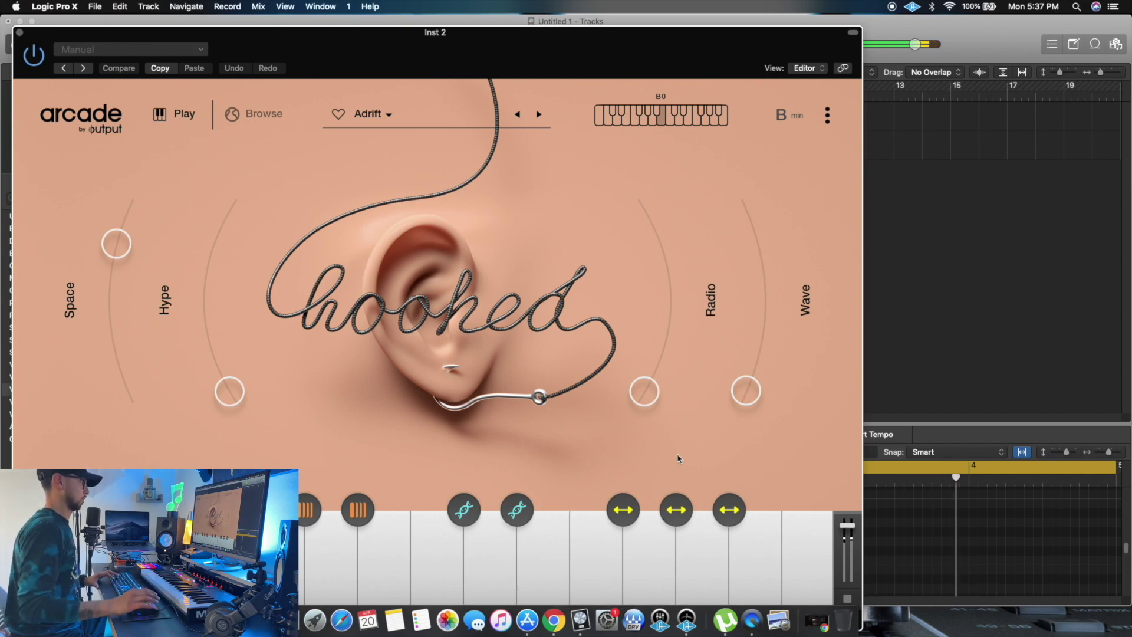
Switch Arcade to the Find Your Way kit and close the instrument window
{"action": "left_click", "coordinate": [538, 114]}
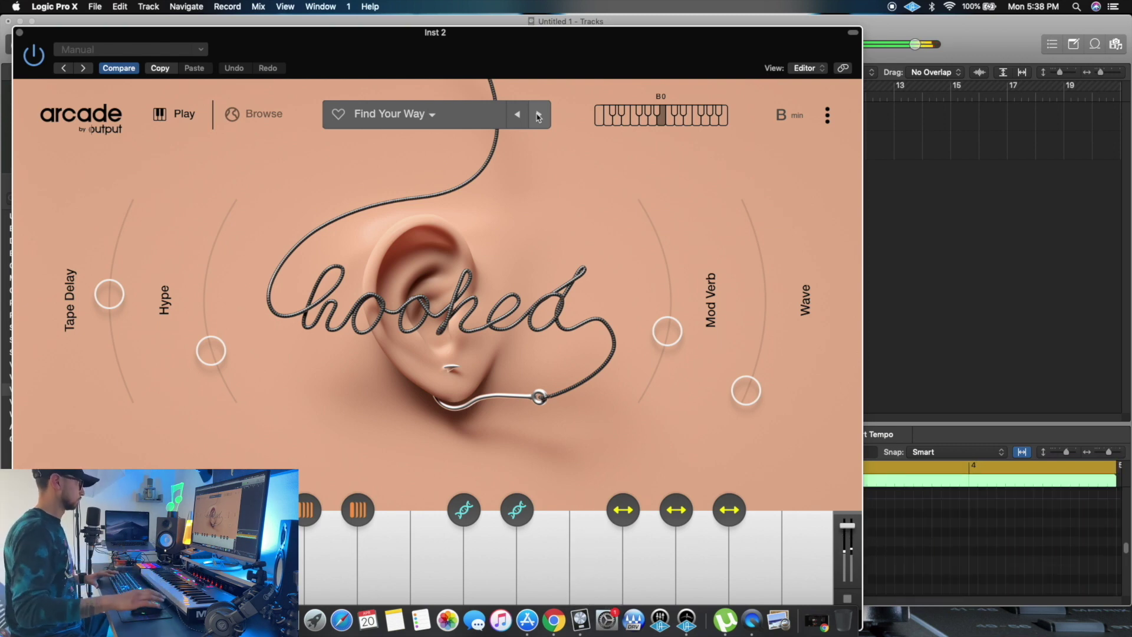
{"action": "left_click", "coordinate": [20, 33]}
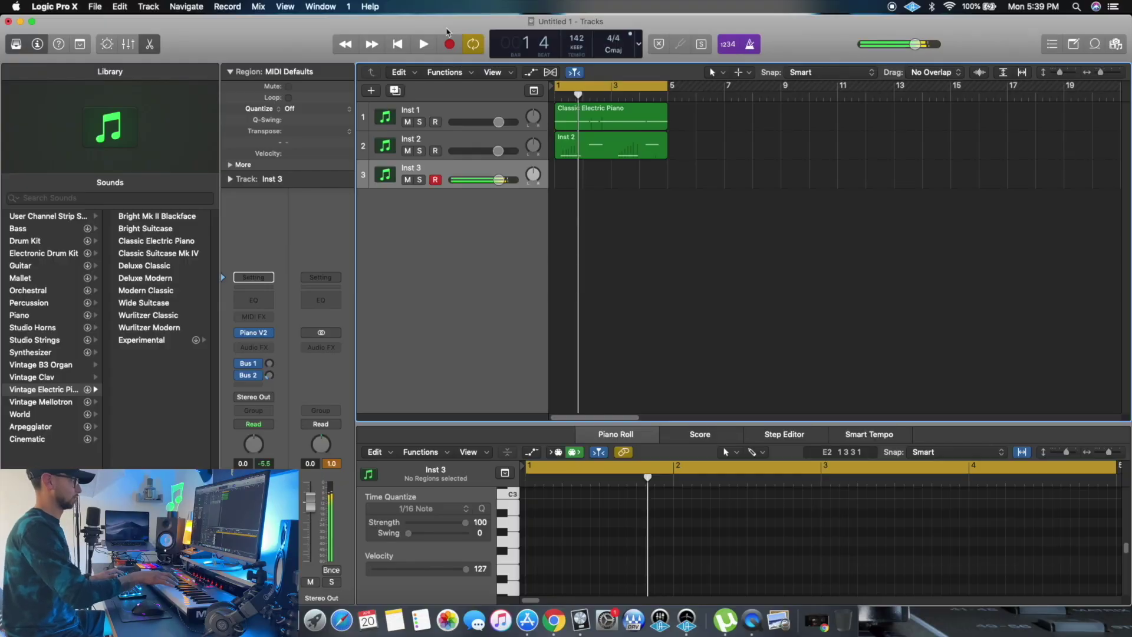
Record a piano melody on the Inst 3 track across the cycled four bars and trim the track level
{"action": "key", "text": "r"}
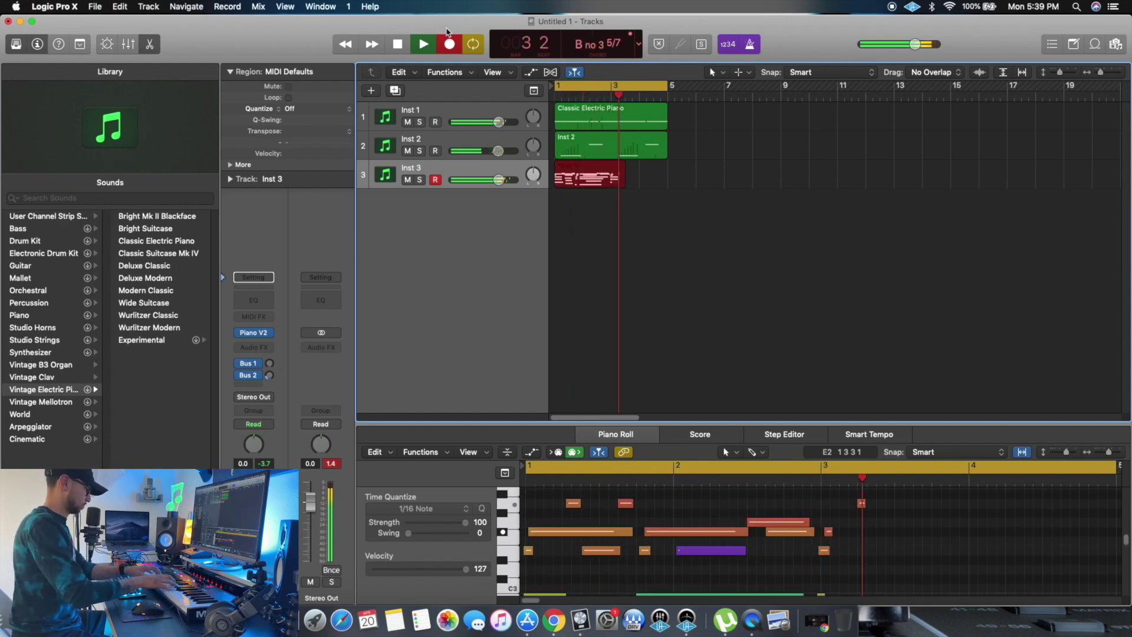
{"action": "key", "text": "space"}
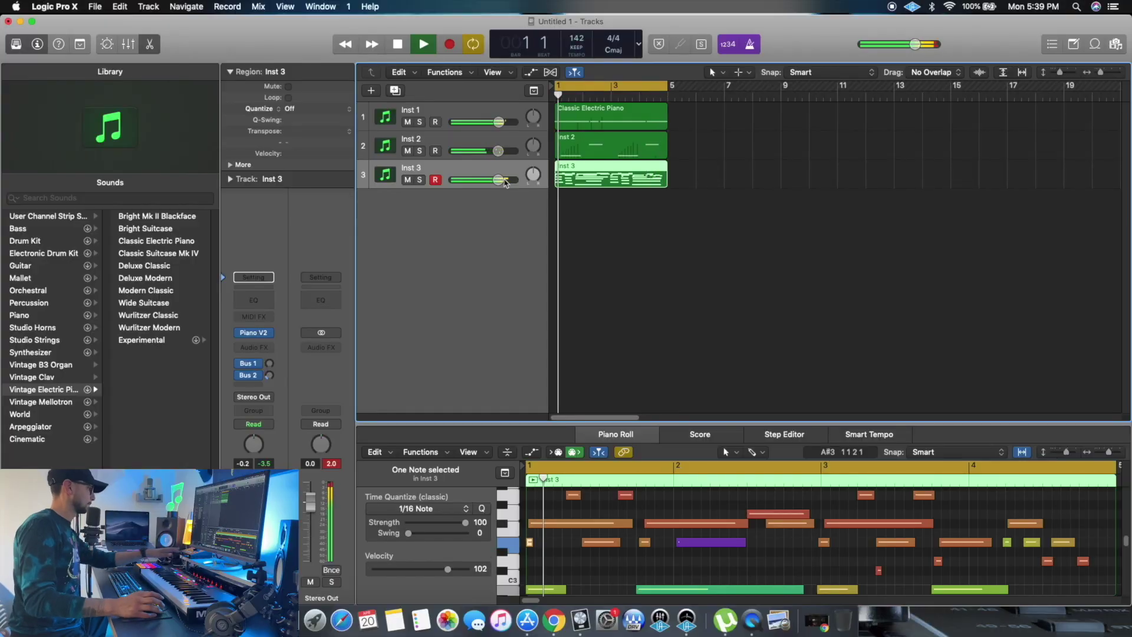
{"action": "left_click_drag", "start_coordinate": [498, 180], "coordinate": [496, 151]}
Shape Inst 2 in FF Pro-Q 3 with a 48 dB/oct low cut at about 358 Hz and a gentle high-frequency bell boost
{"action": "left_click", "coordinate": [257, 338]}
{"action": "left_click_drag", "start_coordinate": [144, 202], "coordinate": [278, 196]}
{"action": "left_click_drag", "start_coordinate": [369, 197], "coordinate": [425, 185]}
{"action": "left_click", "coordinate": [278, 196]}
{"action": "left_click_drag", "start_coordinate": [278, 196], "coordinate": [244, 201]}
{"action": "left_click_drag", "start_coordinate": [425, 185], "coordinate": [431, 190]}
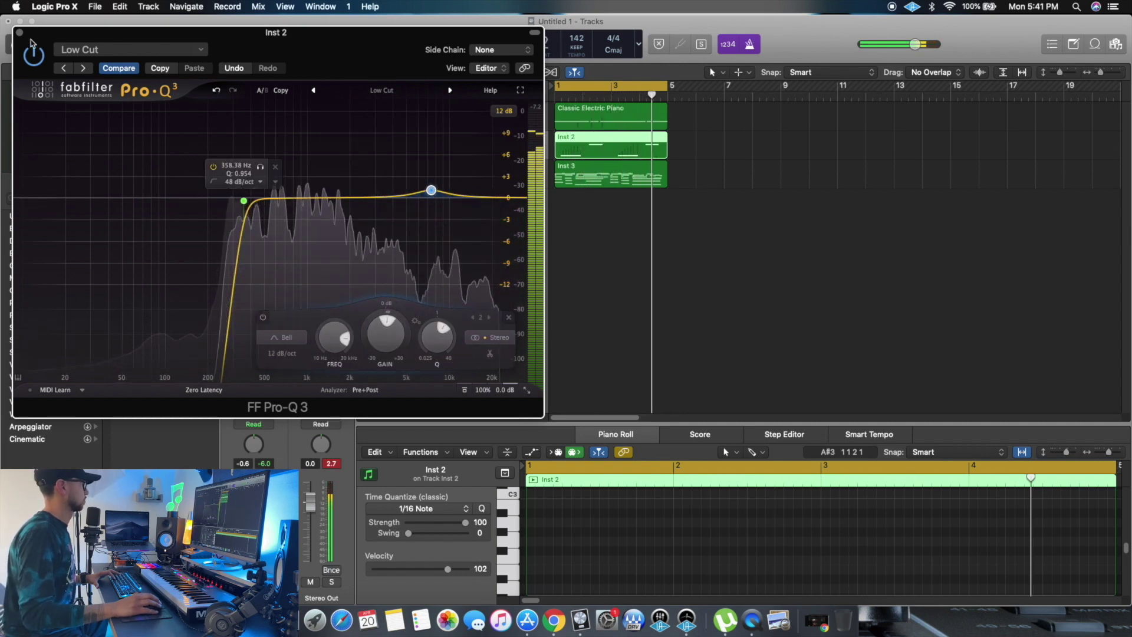
{"action": "key", "text": "super+w"}
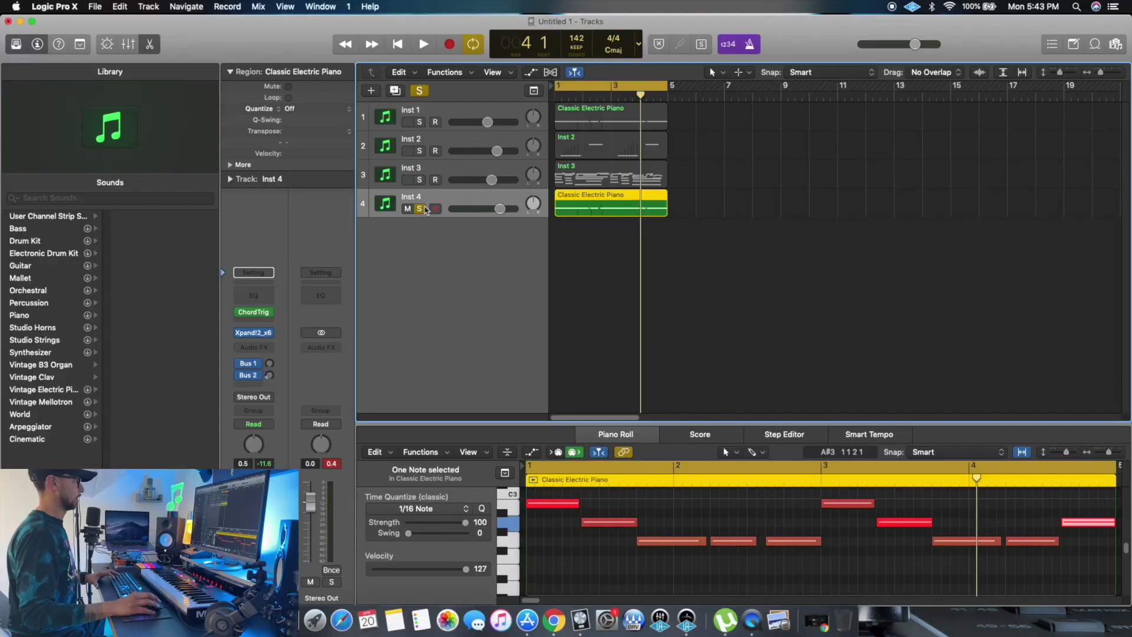
Play back all tracks together and fine-tune the volume of Inst 4
{"action": "key", "text": "space"}
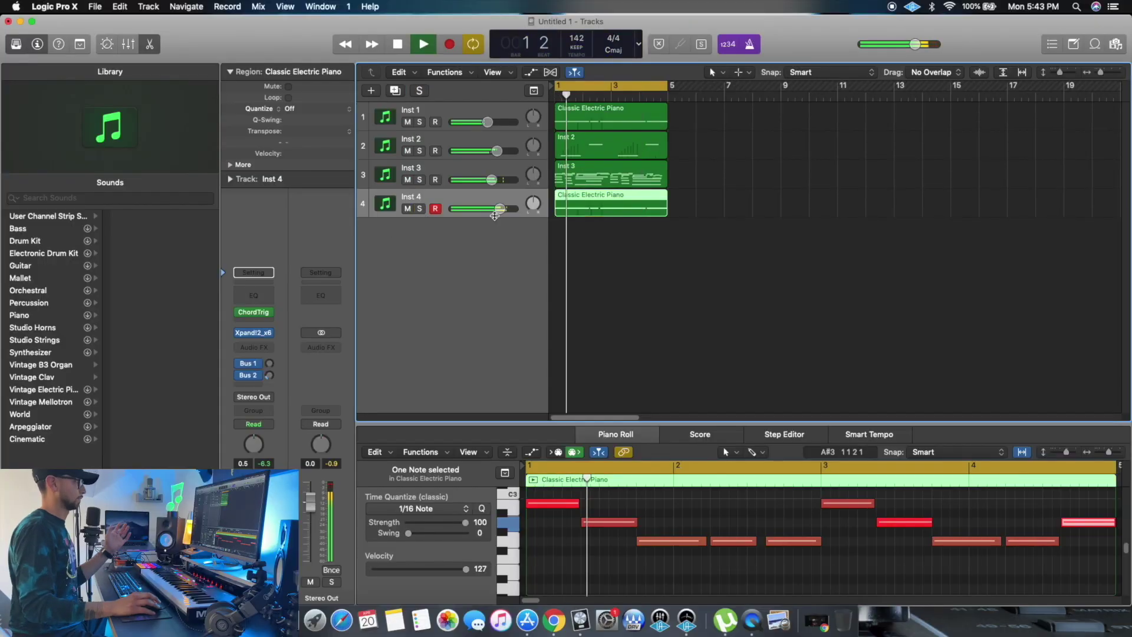
{"action": "left_click_drag", "start_coordinate": [500, 210], "coordinate": [500, 211]}
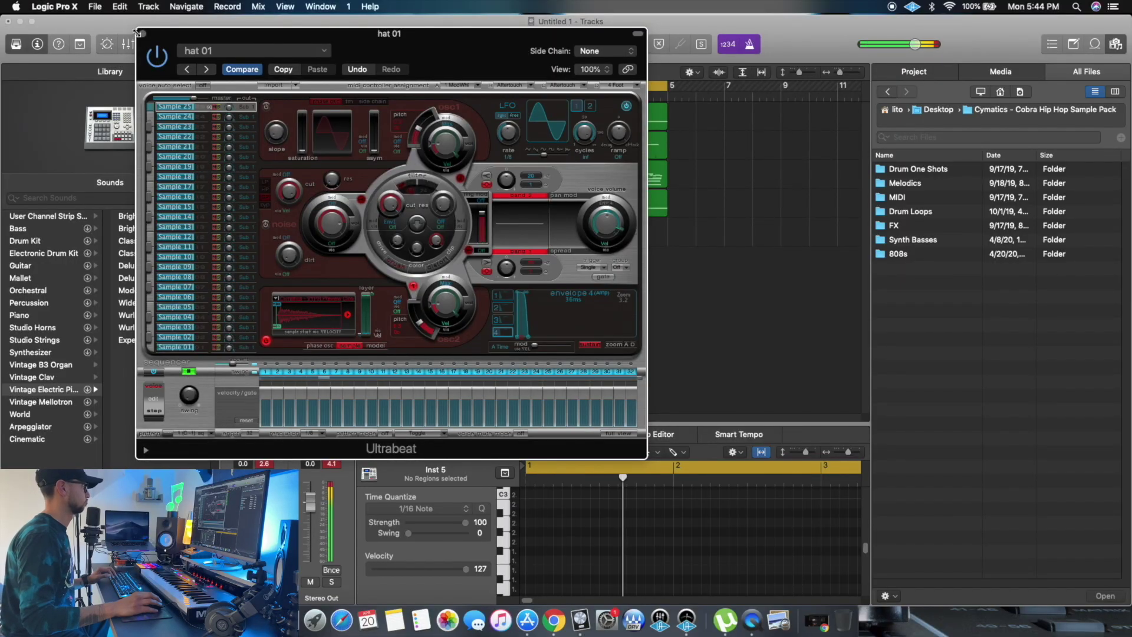
Close the hat 01 Ultrabeat window and split hi-hat notes at the start and end of the four-bar pattern with the Scissors tool
{"action": "left_click", "coordinate": [142, 34]}
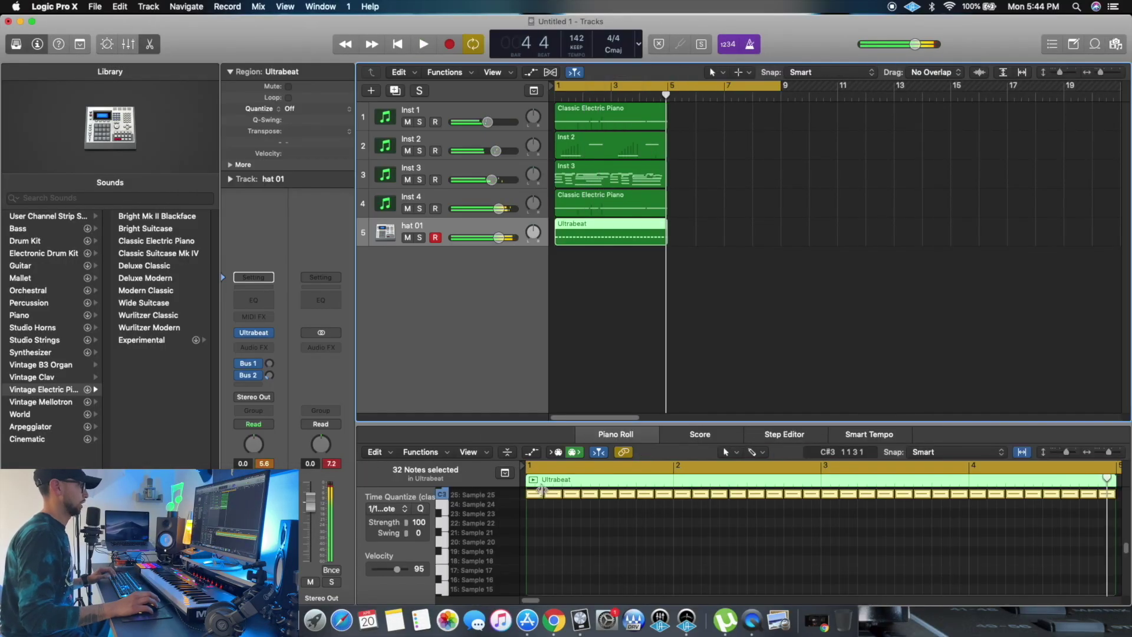
{"action": "left_click", "coordinate": [559, 501]}
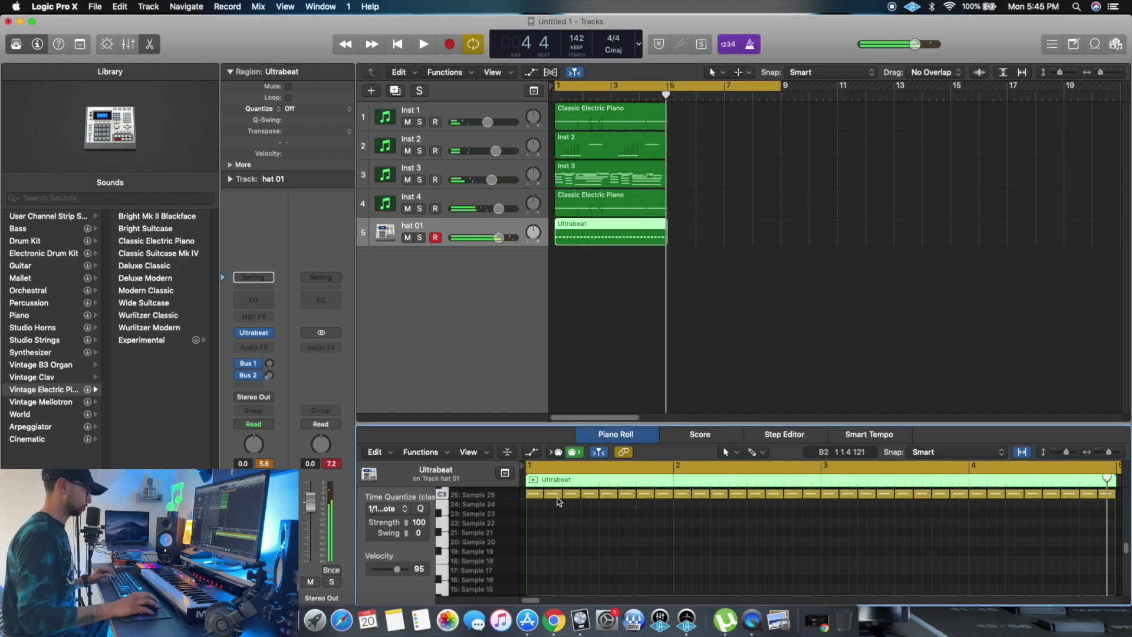
{"action": "key", "text": "t"}
{"action": "key", "text": "i"}
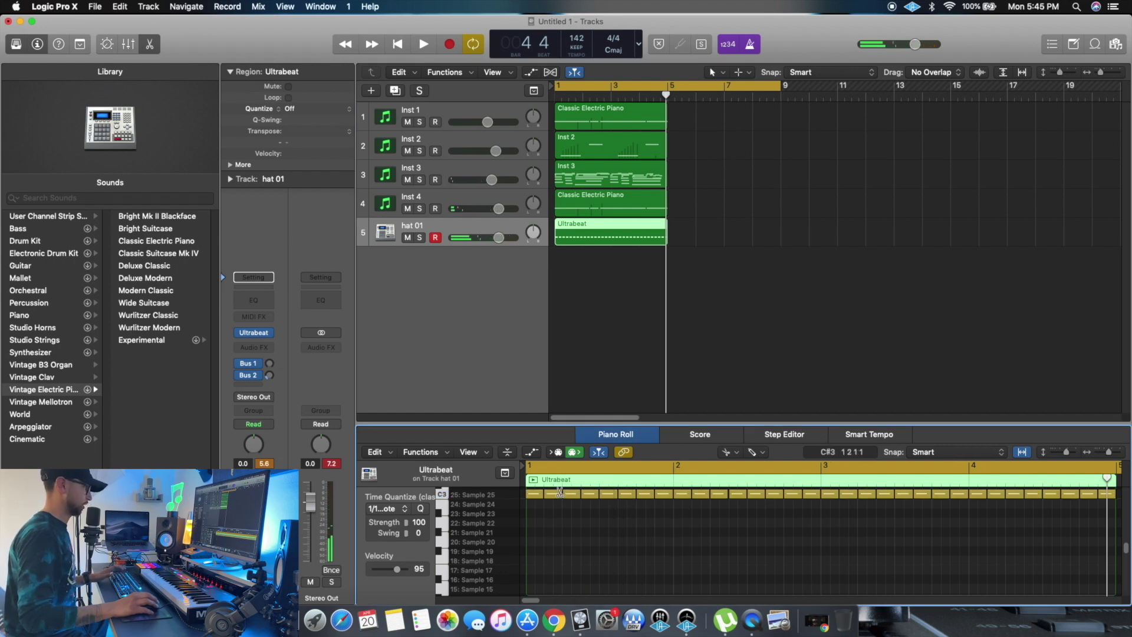
{"action": "left_click", "coordinate": [553, 496]}
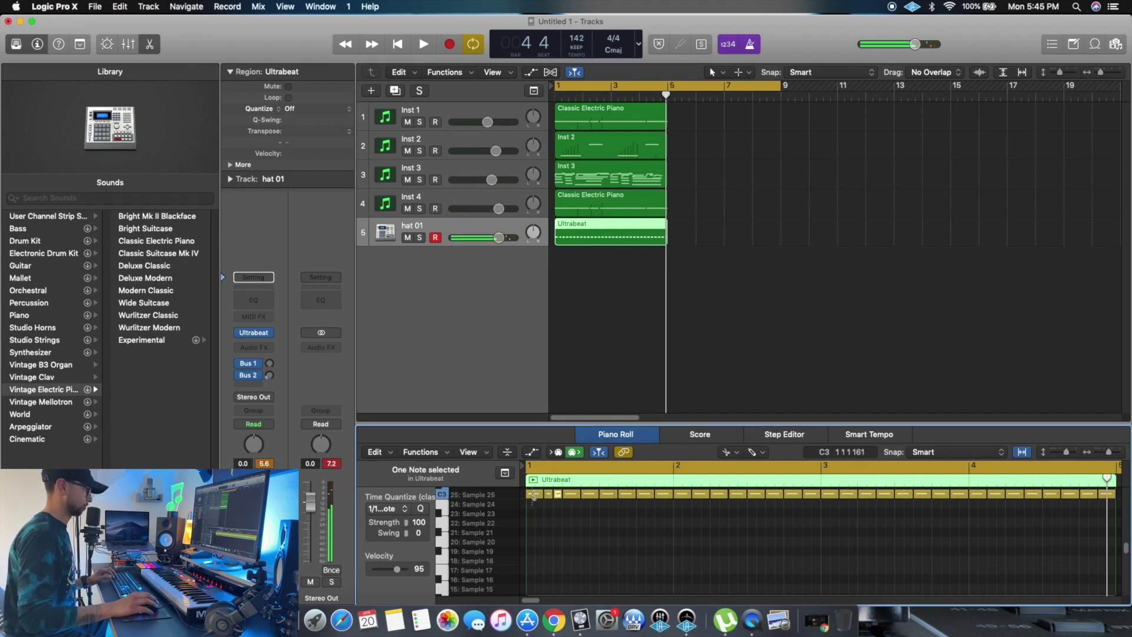
{"action": "key", "text": "space"}
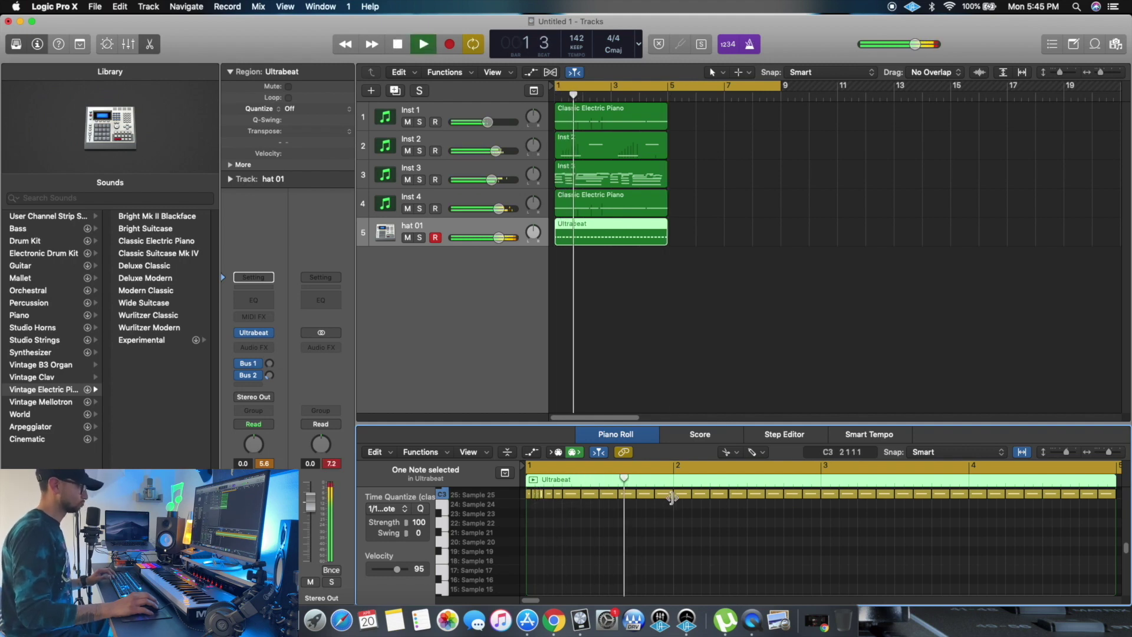
{"action": "left_click", "coordinate": [1107, 495]}
{"action": "key", "text": "Return"}
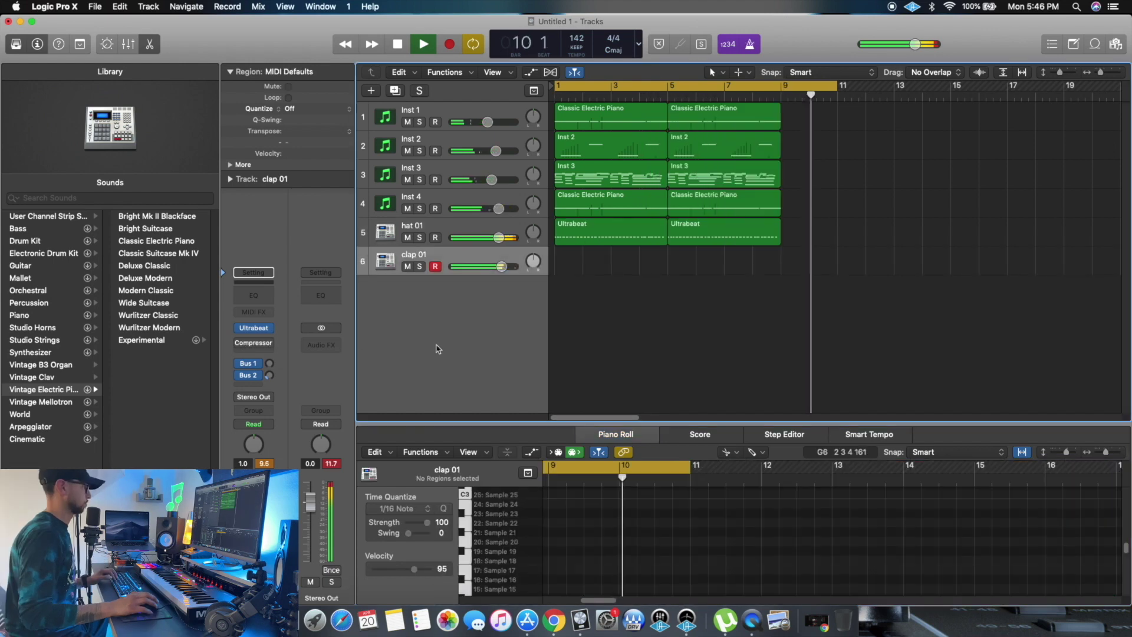
Shorten the cycle range to end at bar 9 and open the clap 01 channel strip's settings
{"action": "left_click_drag", "start_coordinate": [841, 86], "coordinate": [783, 99]}
{"action": "left_click", "coordinate": [254, 272]}
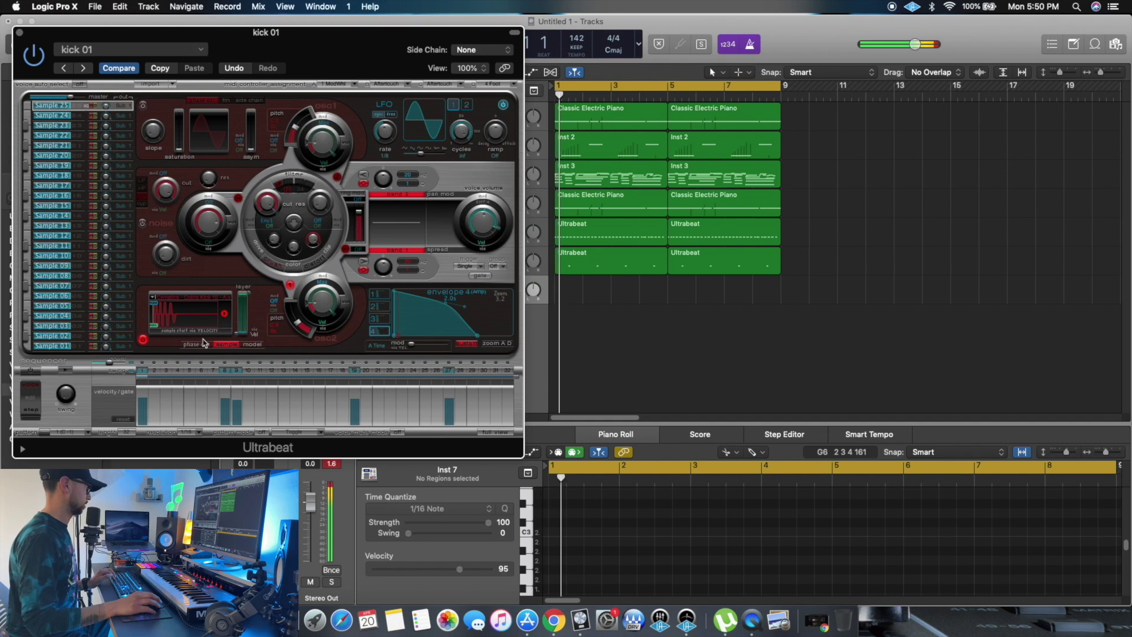
Enable the kick 01 pattern in Ultrabeat, clear steps 8, 9 and 19, and move the plug-in window aside
{"action": "left_click", "coordinate": [73, 371]}
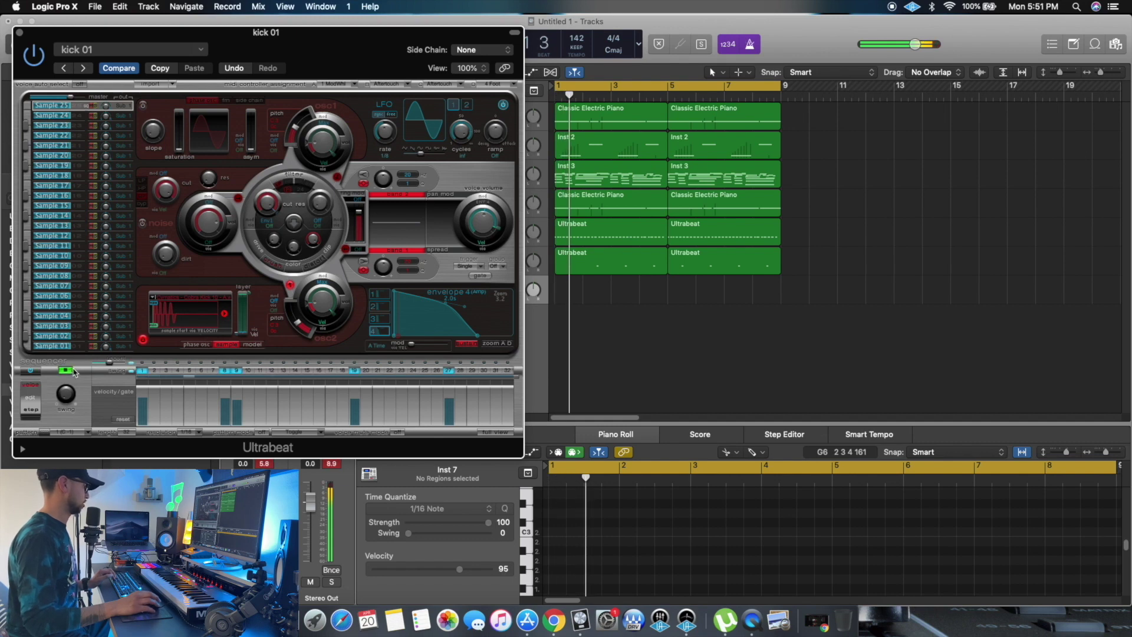
{"action": "left_click_drag", "start_coordinate": [224, 370], "coordinate": [237, 371]}
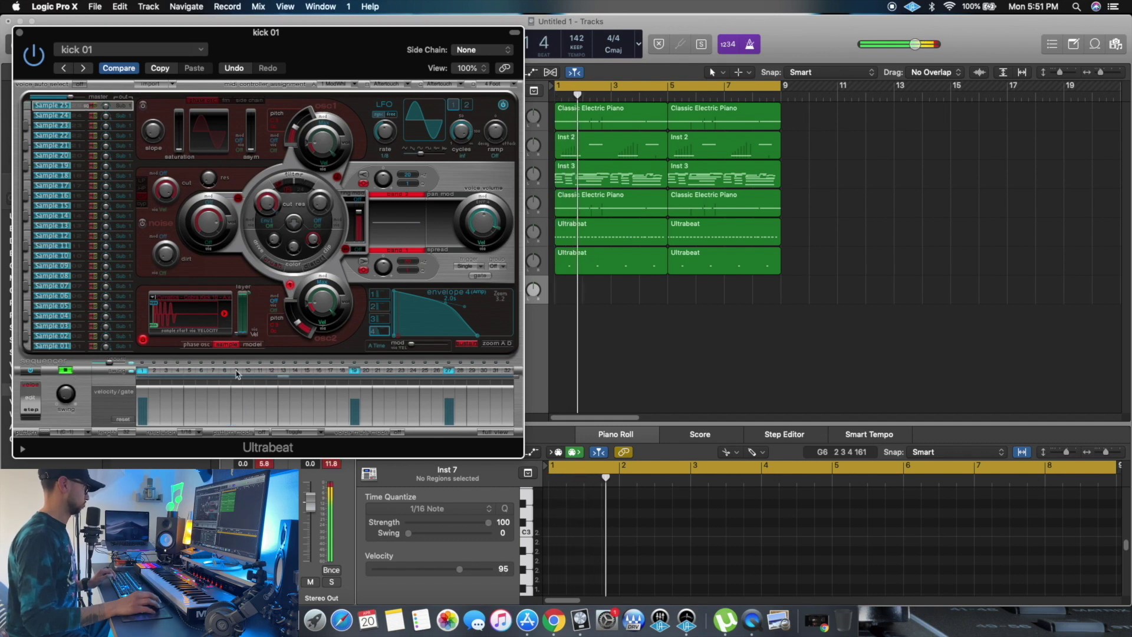
{"action": "left_click", "coordinate": [354, 371]}
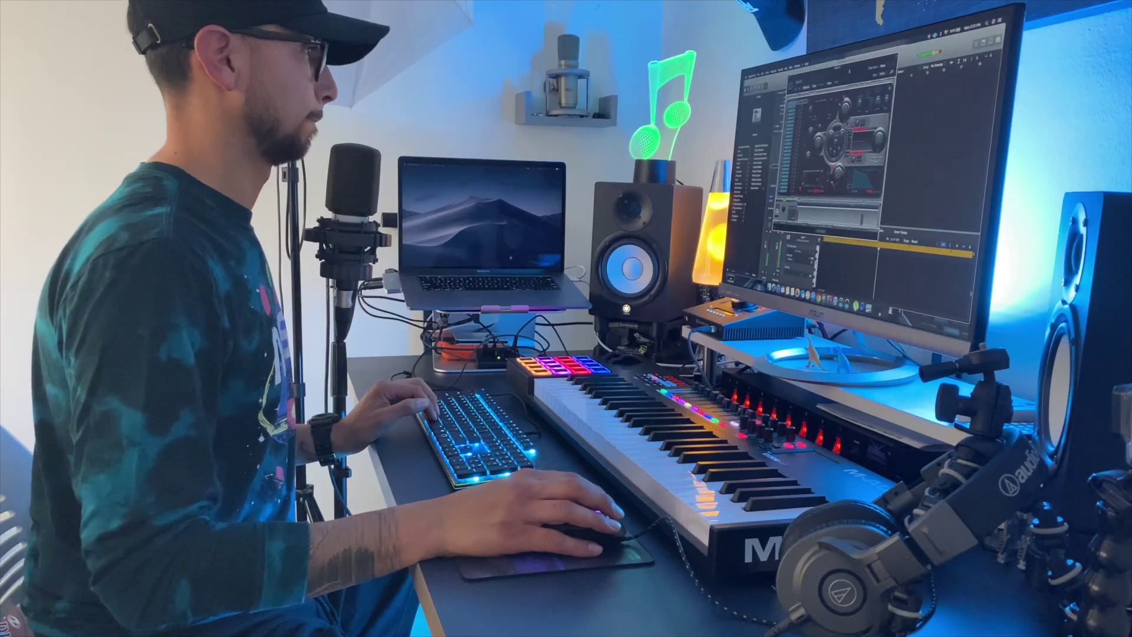
{"action": "left_click_drag", "start_coordinate": [324, 50], "coordinate": [586, 52]}
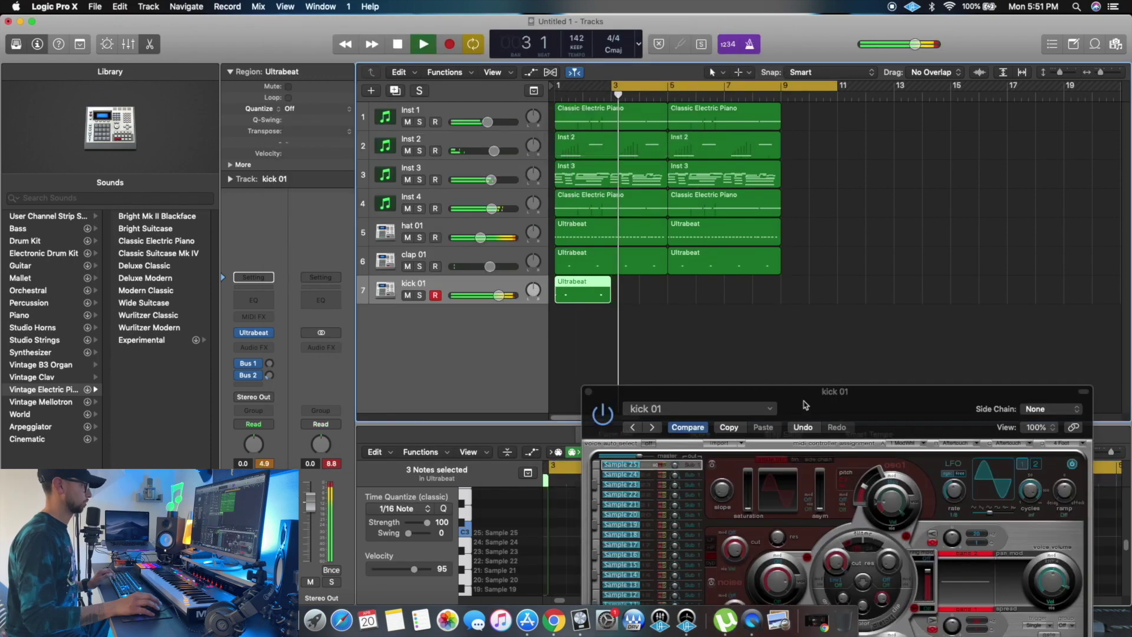
{"action": "left_click_drag", "start_coordinate": [753, 397], "coordinate": [616, 100]}
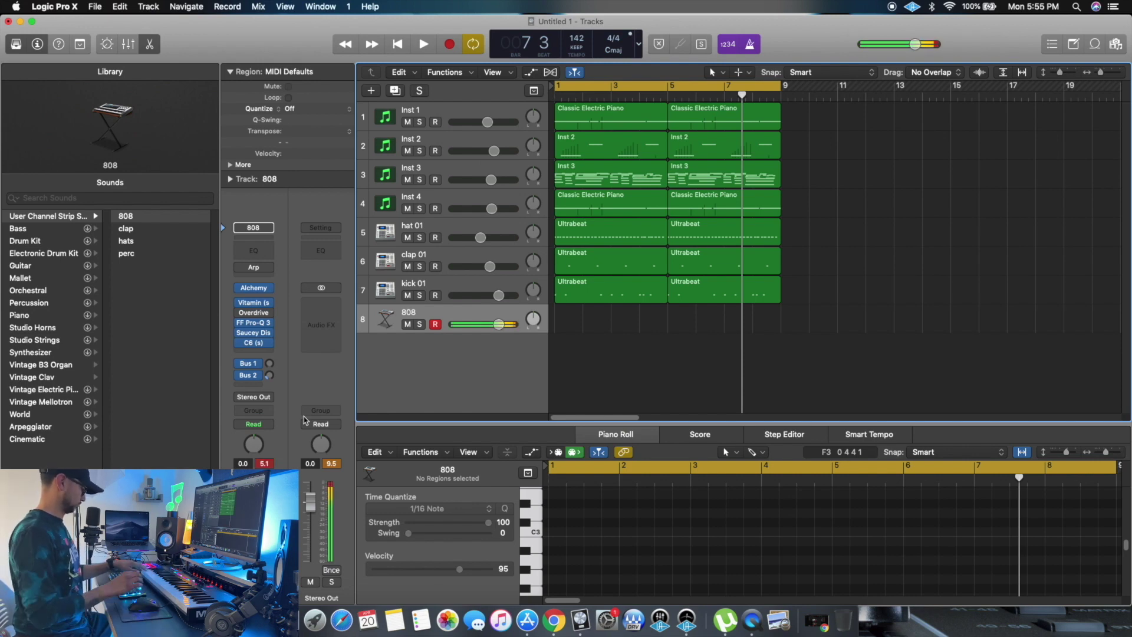
Play the arrangement from the start to audition the 808 sound on its new track
{"action": "key", "text": "Return"}
{"action": "key", "text": "space"}
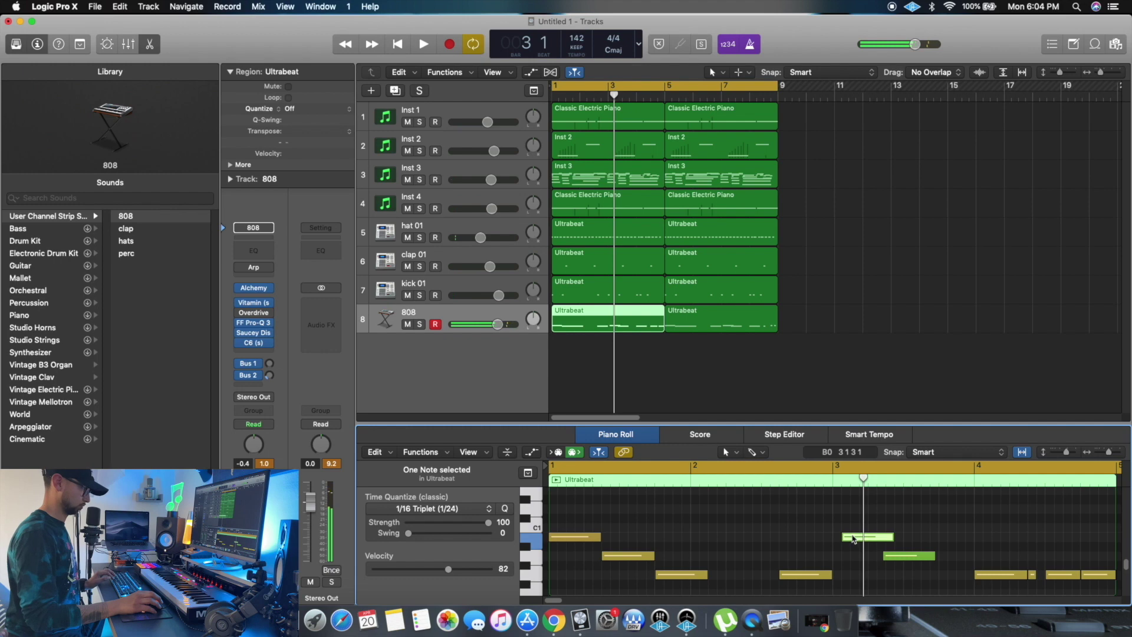
Select the B0 note at bar 3 of the first 808 region, show the note velocity lane and adjust velocity there
{"action": "left_click", "coordinate": [853, 537]}
{"action": "key", "text": "space"}
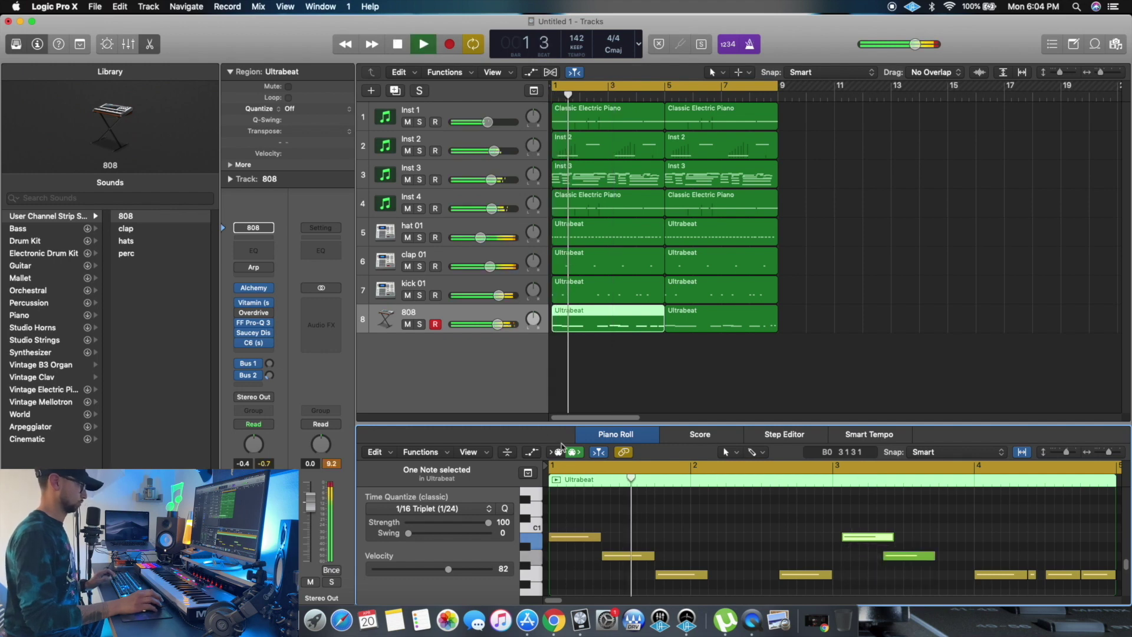
{"action": "key", "text": "a"}
{"action": "left_click_drag", "start_coordinate": [862, 565], "coordinate": [883, 561]}
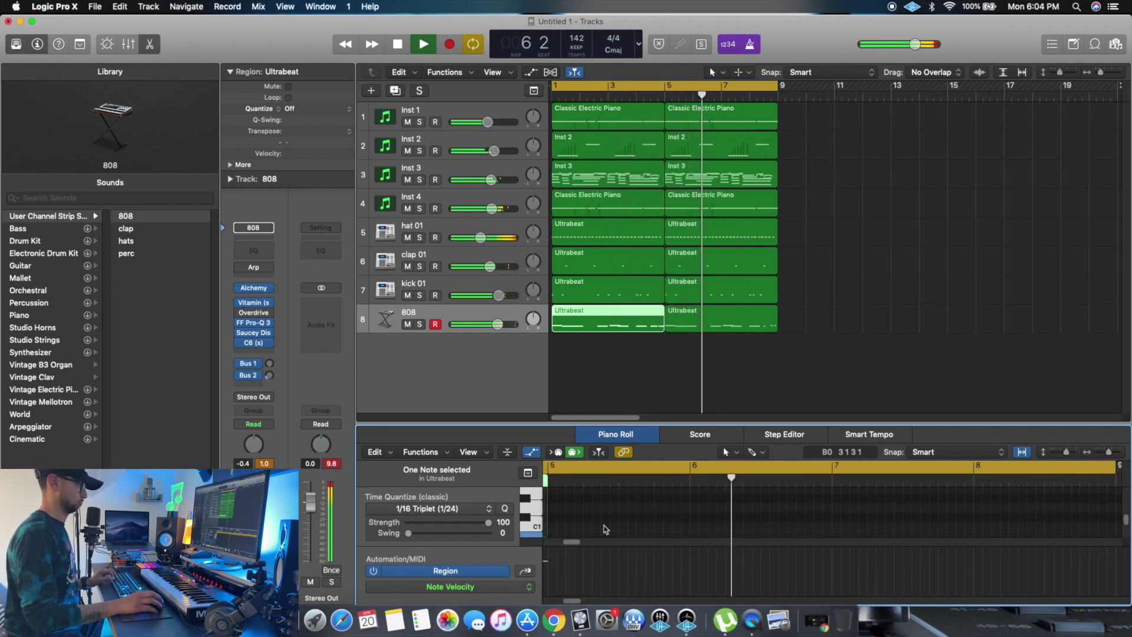
Reset the output peak meter, check Inst 2, and bring up the second 808 region's note velocities for editing
{"action": "left_click_drag", "start_coordinate": [579, 601], "coordinate": [588, 602]}
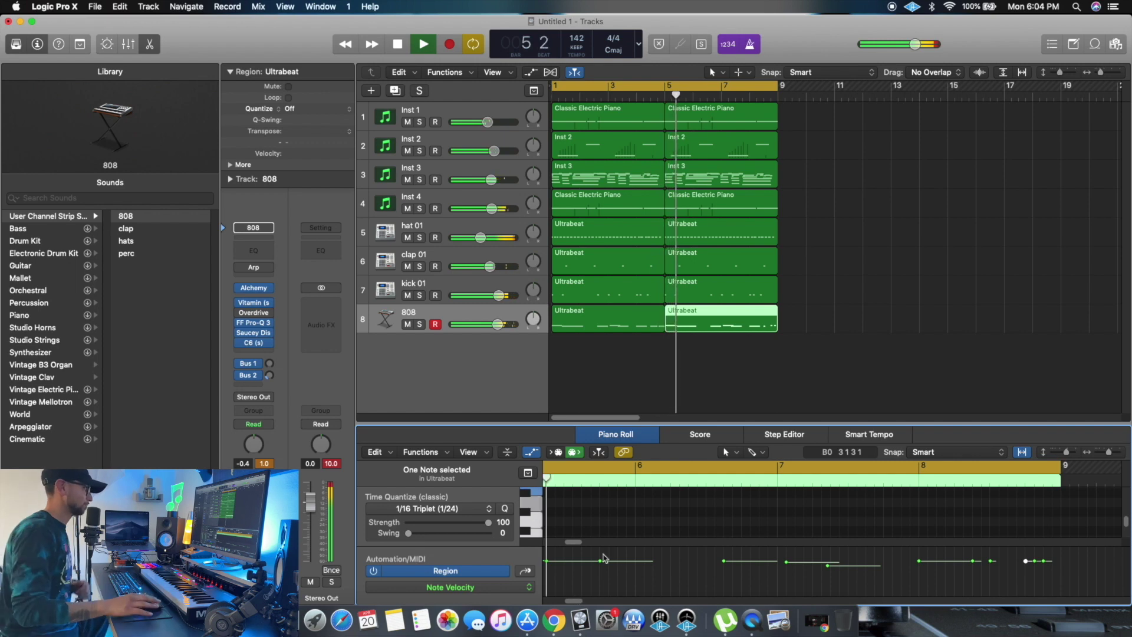
{"action": "left_click", "coordinate": [331, 463]}
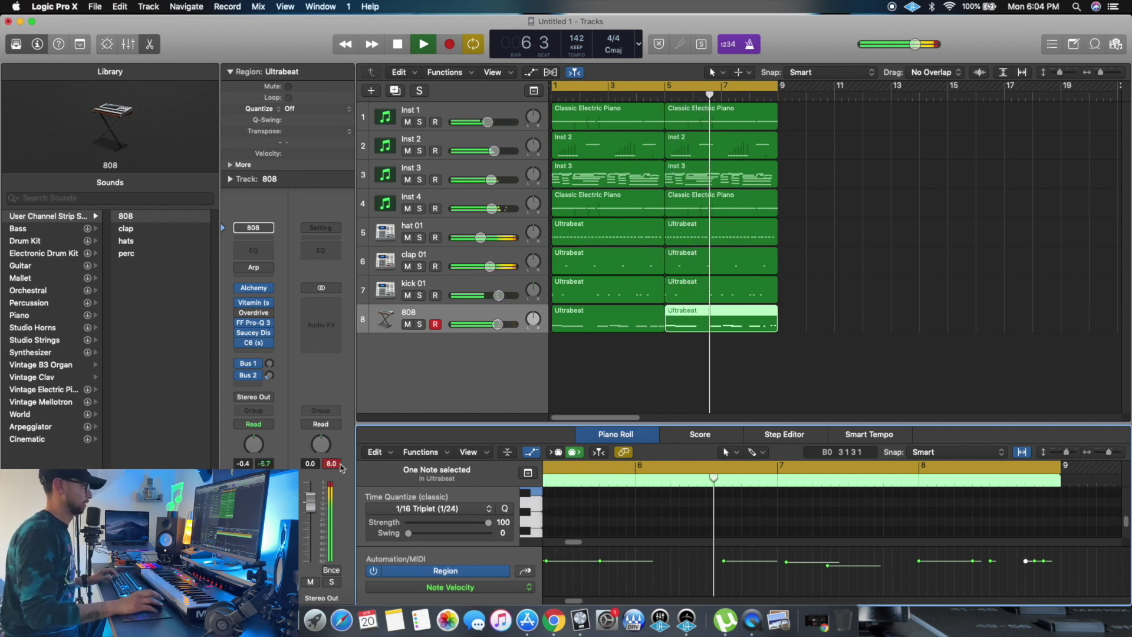
{"action": "left_click", "coordinate": [471, 142]}
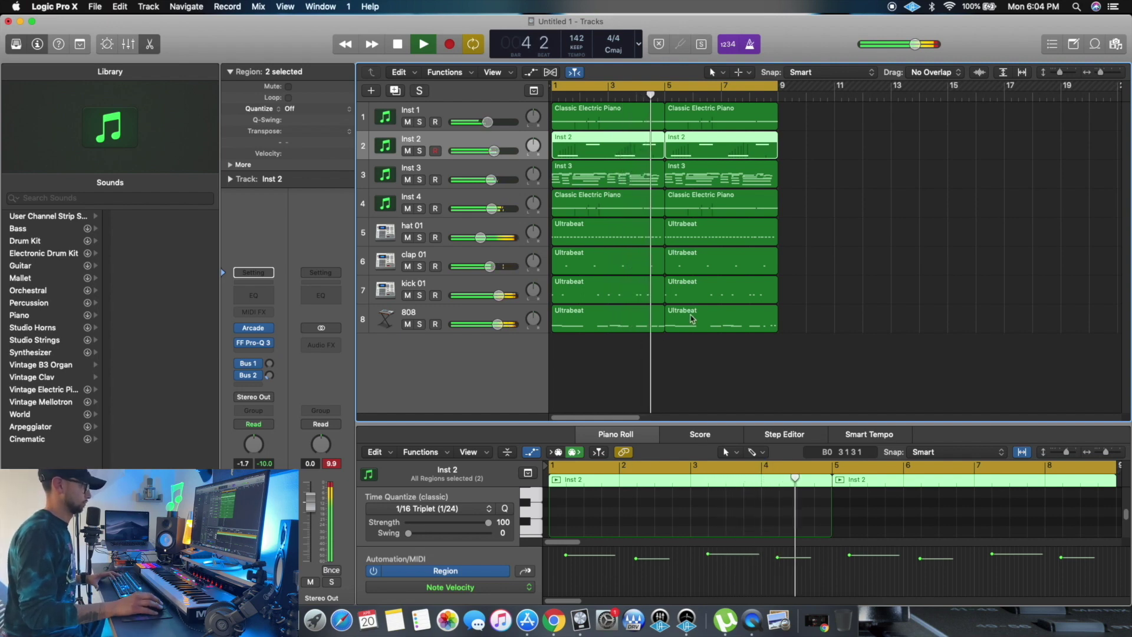
{"action": "left_click", "coordinate": [686, 321]}
{"action": "left_click", "coordinate": [579, 602]}
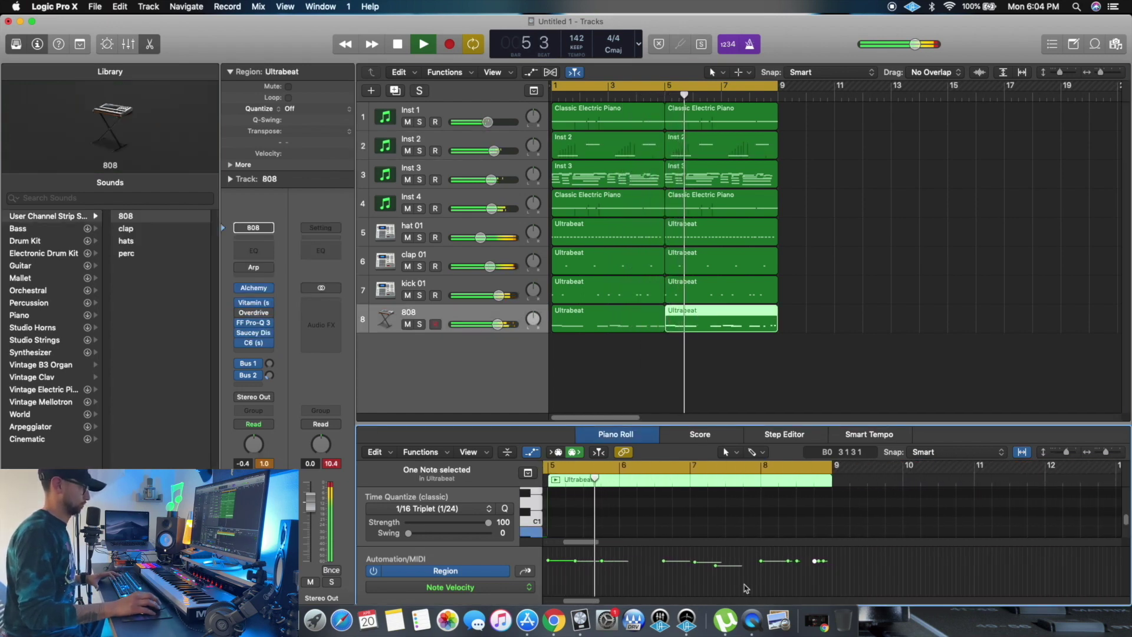
{"action": "key", "text": "super+Right"}
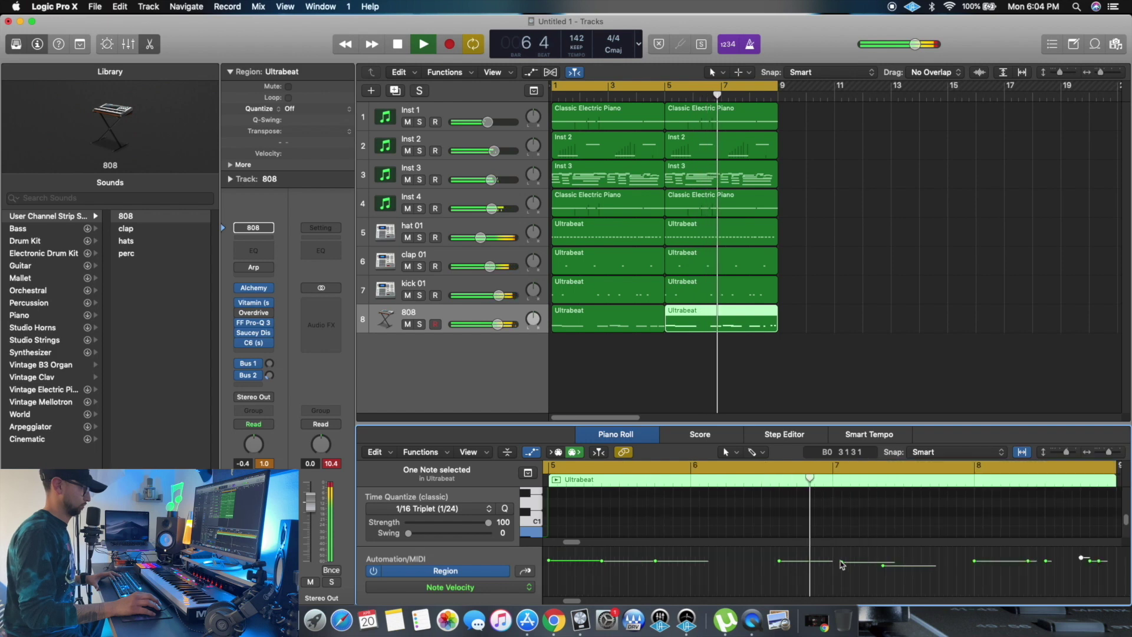